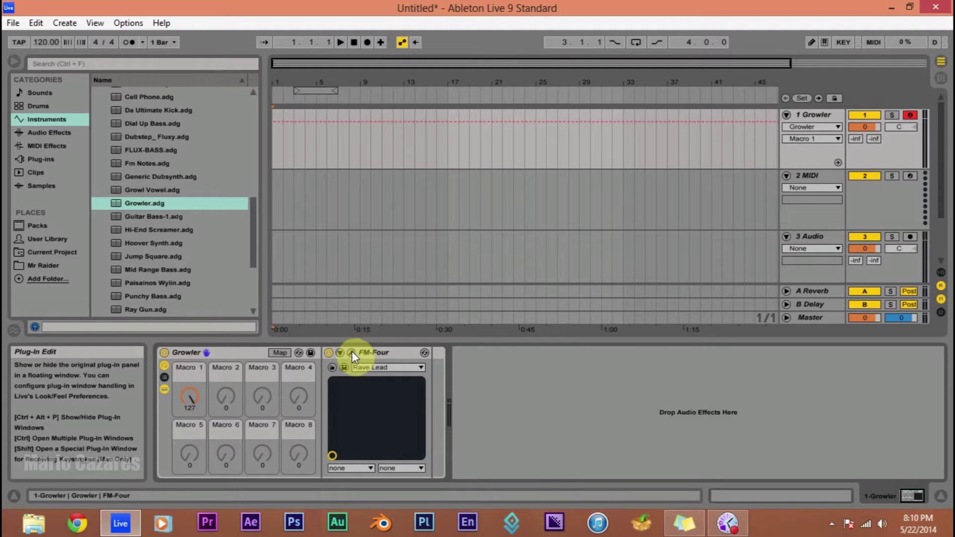
Open the Growler rack's FM-Four plug-in, turn Macro 1 down to 0 and close the plug-in window.
left_click(350, 353)
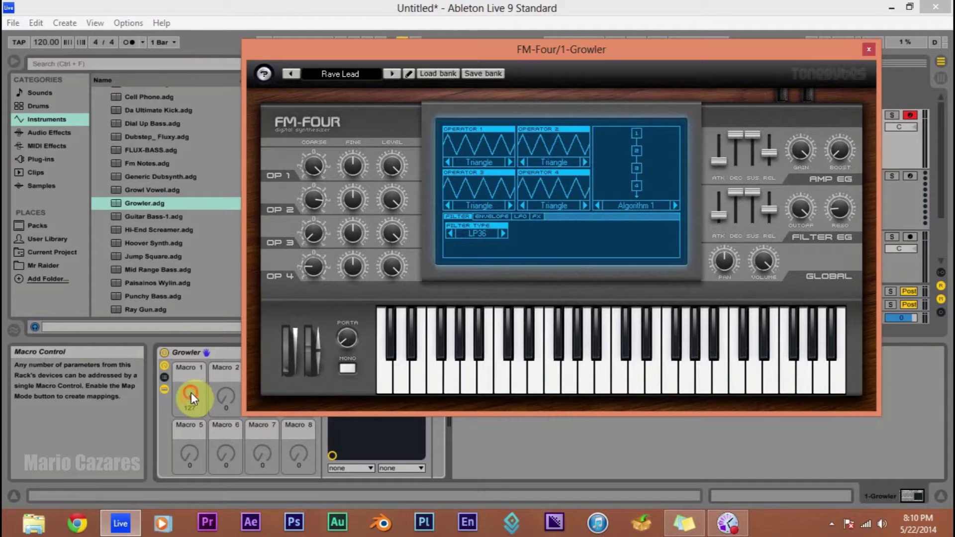
left_click_drag(192, 393, 191, 437)
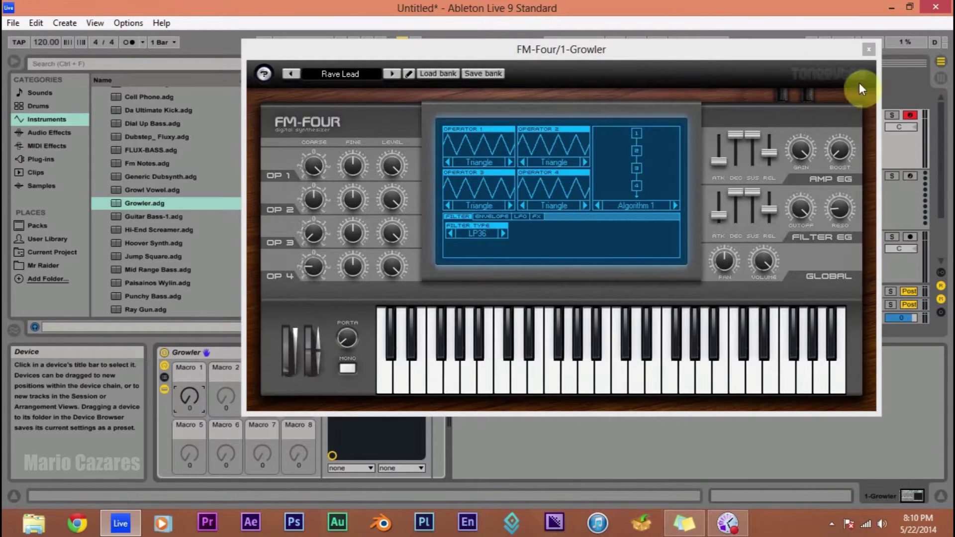
left_click(868, 49)
scroll(238, 169, "up", 5)
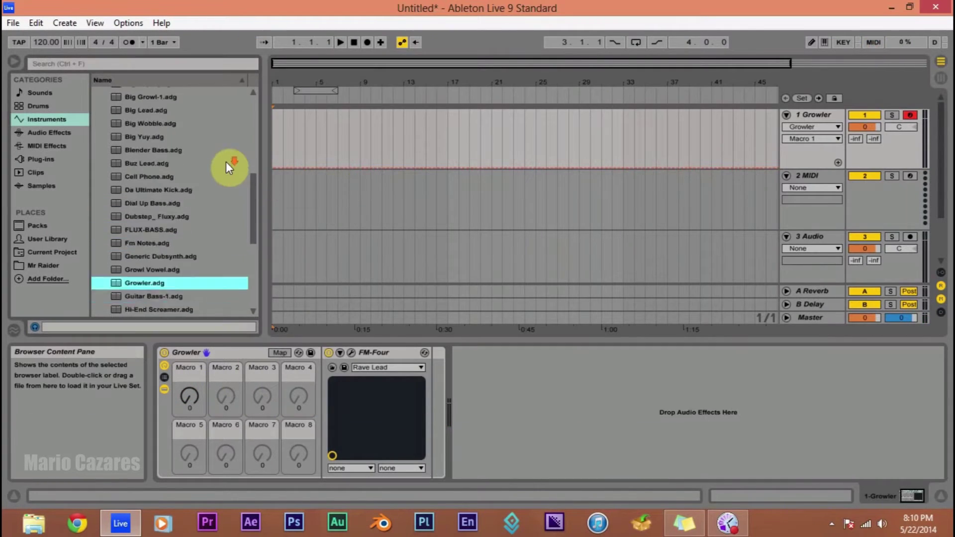
scroll(227, 162, "down", 3)
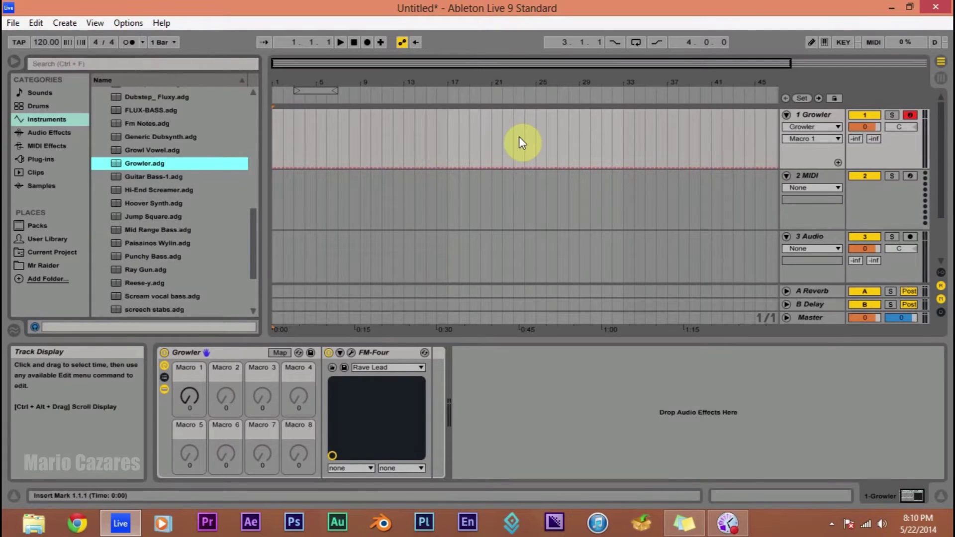
left_click(352, 352)
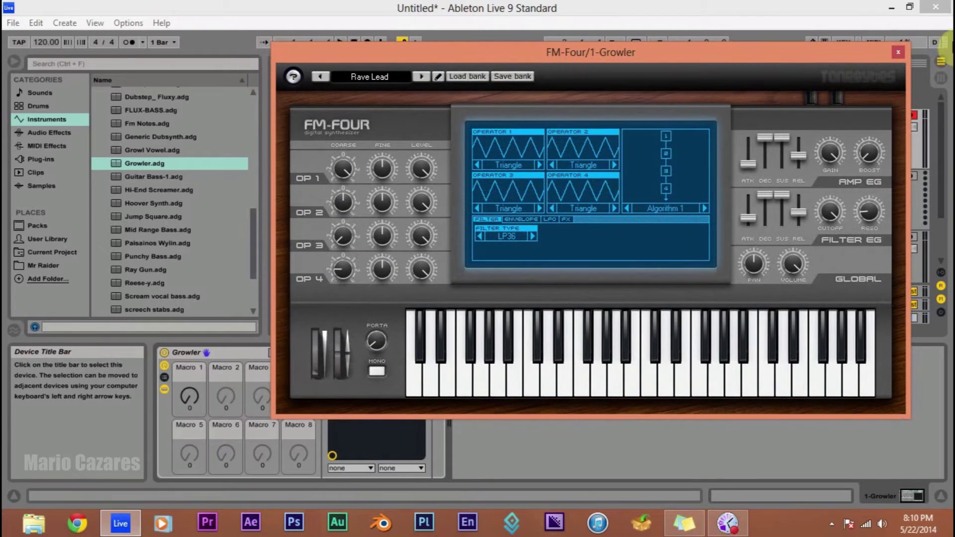
left_click(899, 51)
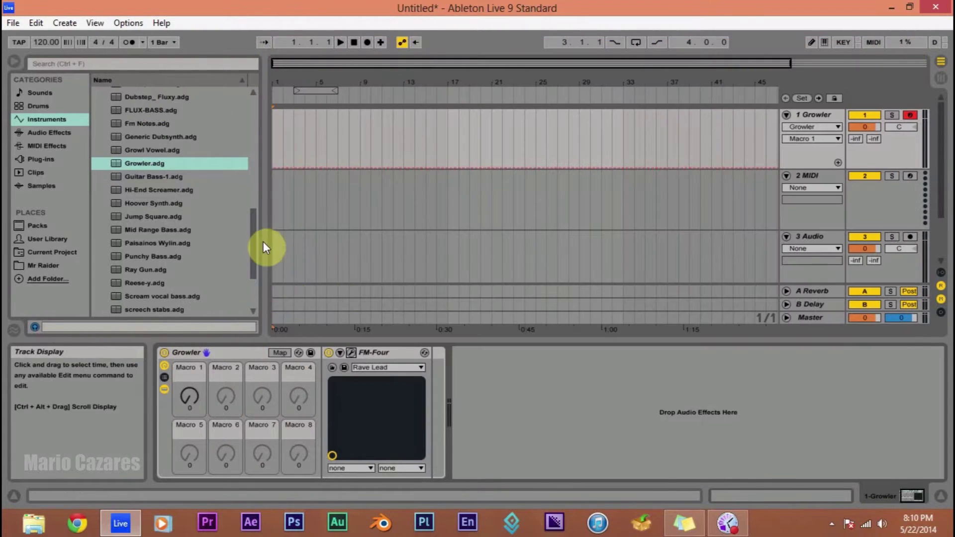
mouse_move(254, 228)
left_mouse_down()
mouse_move(261, 151)
mouse_move(253, 222)
left_mouse_up()
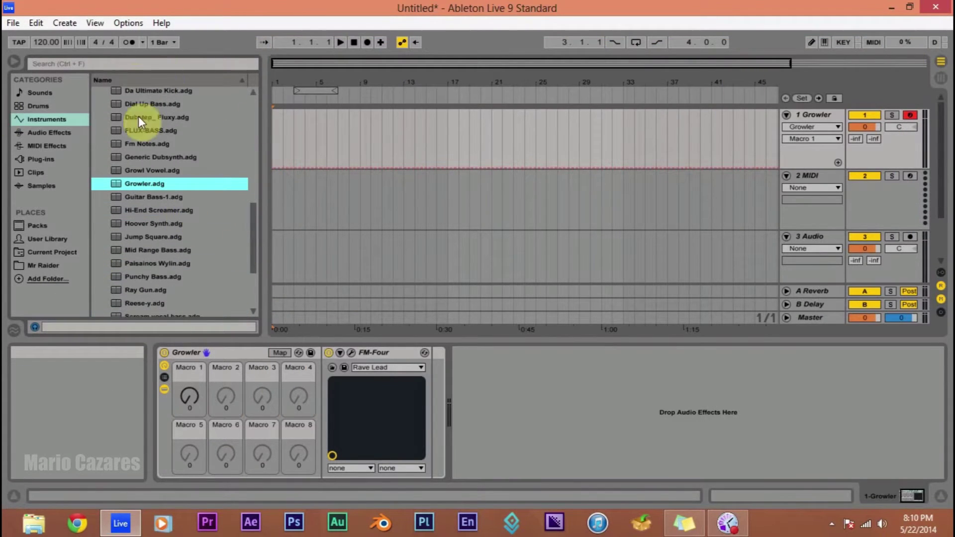
Review the VST plug-in custom folder and rescan settings in the File Folder preferences.
left_click(128, 23)
left_click(279, 370)
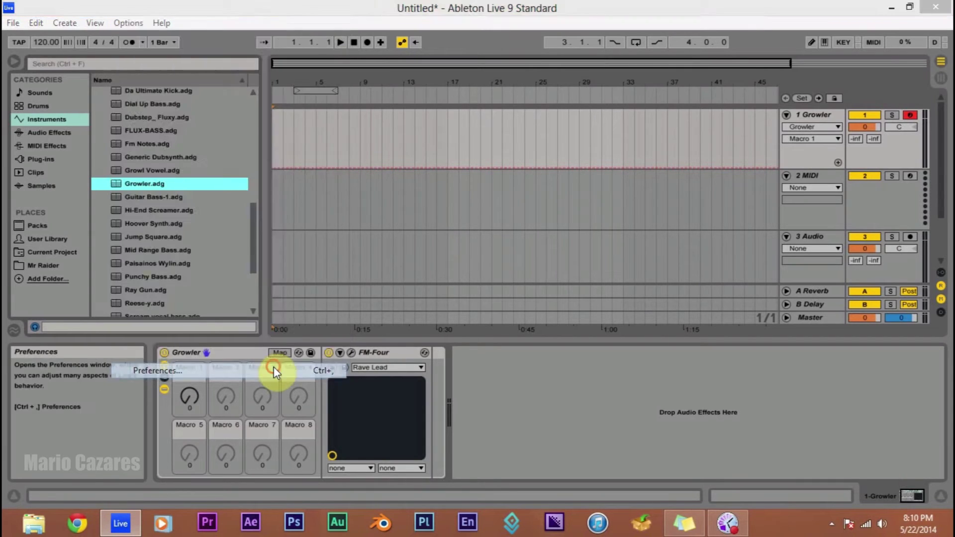
left_click_drag(490, 56, 455, 53)
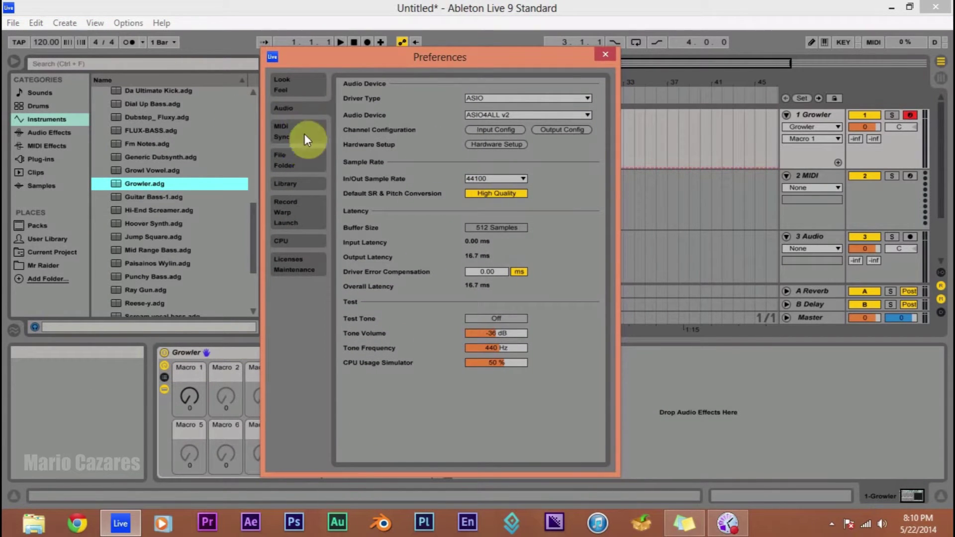
left_click(289, 157)
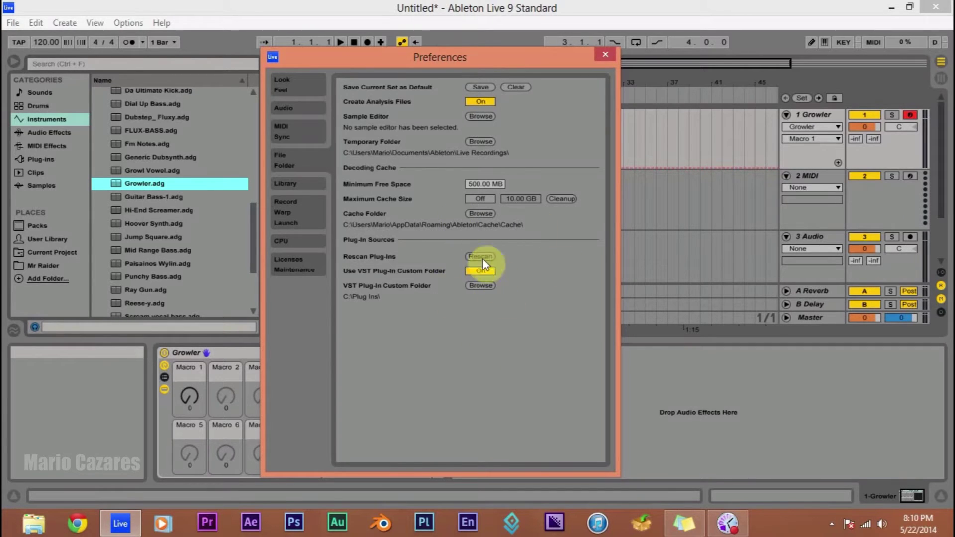
left_click(602, 50)
Load the FM-Four plug-in from the browser onto the second MIDI track.
left_click_drag(252, 223, 246, 143)
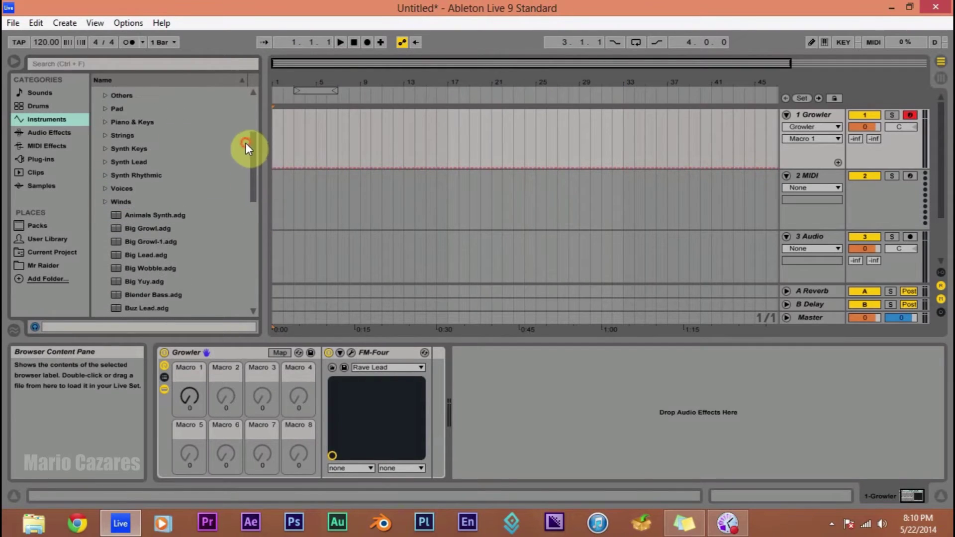
left_click(40, 160)
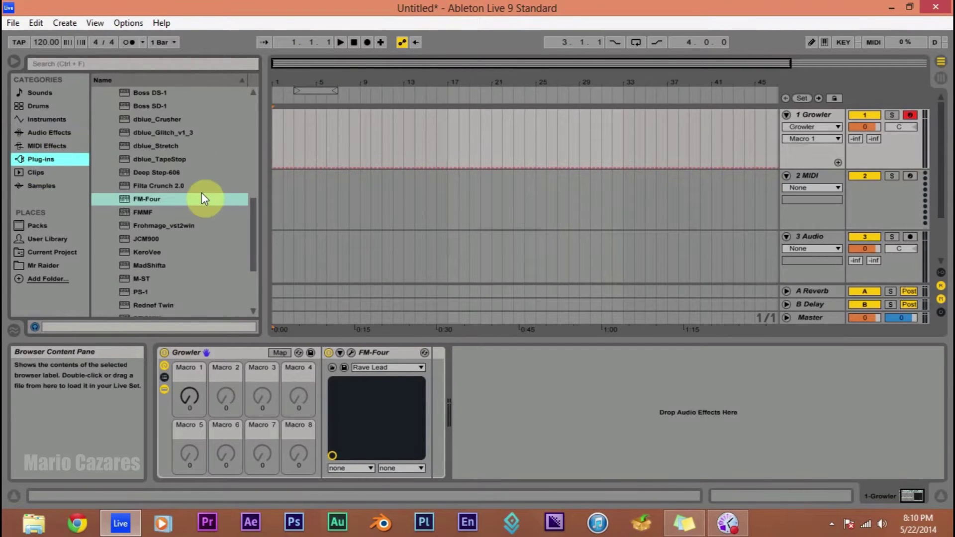
left_click_drag(148, 199, 590, 180)
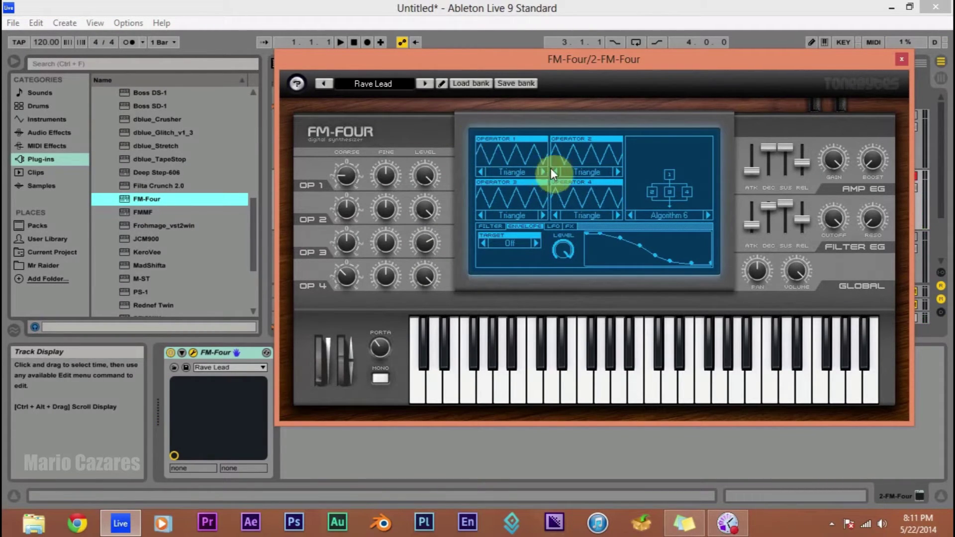
Keep operator 1's waveform on Triangle and raise operator 3's level to maximum.
left_click(519, 172)
left_click(525, 252)
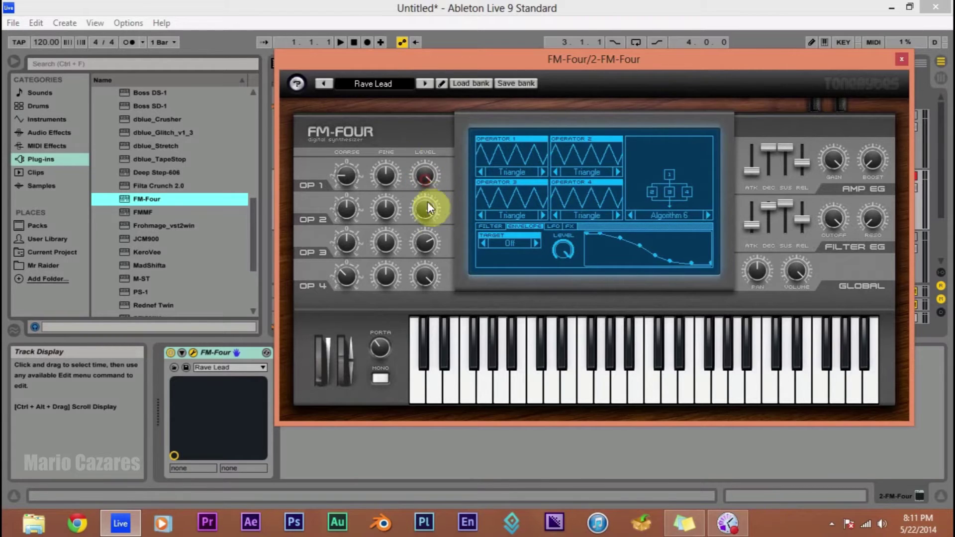
left_click_drag(423, 247, 443, 226)
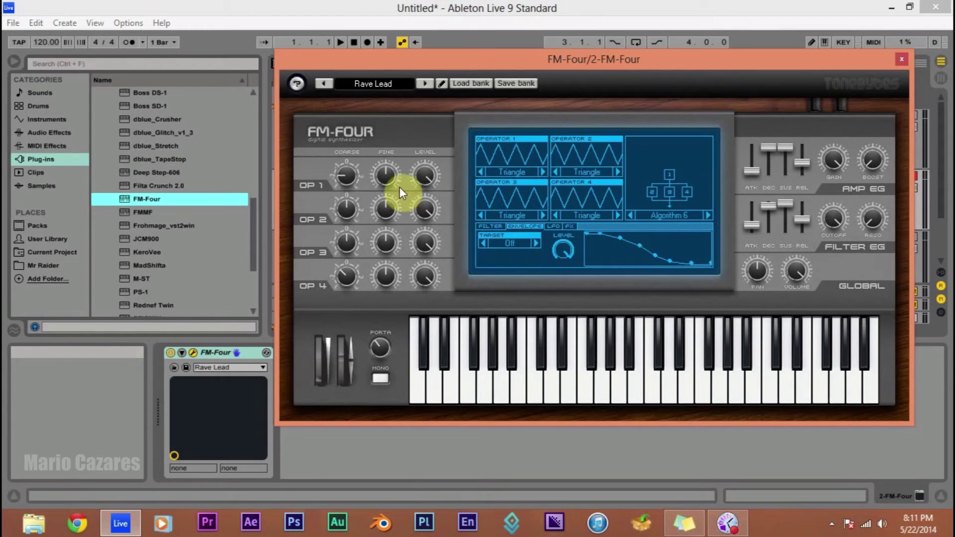
Set the FM-Four algorithm to Algorithm 1 and turn the envelope level fully down.
left_click(661, 214)
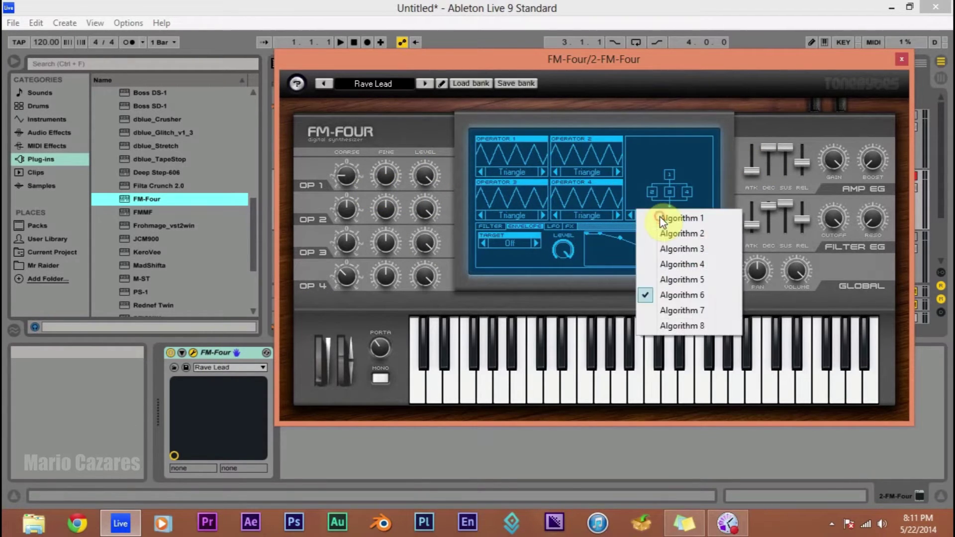
left_click(670, 217)
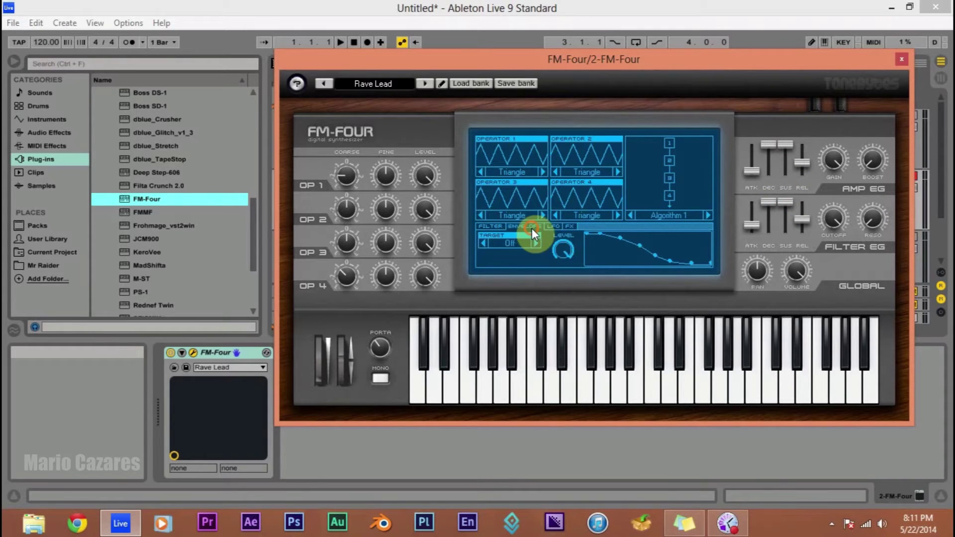
left_click_drag(563, 246, 561, 431)
Turn the chorus mix fully down and reset the equalizer in the FM-Four effects.
left_click(556, 226)
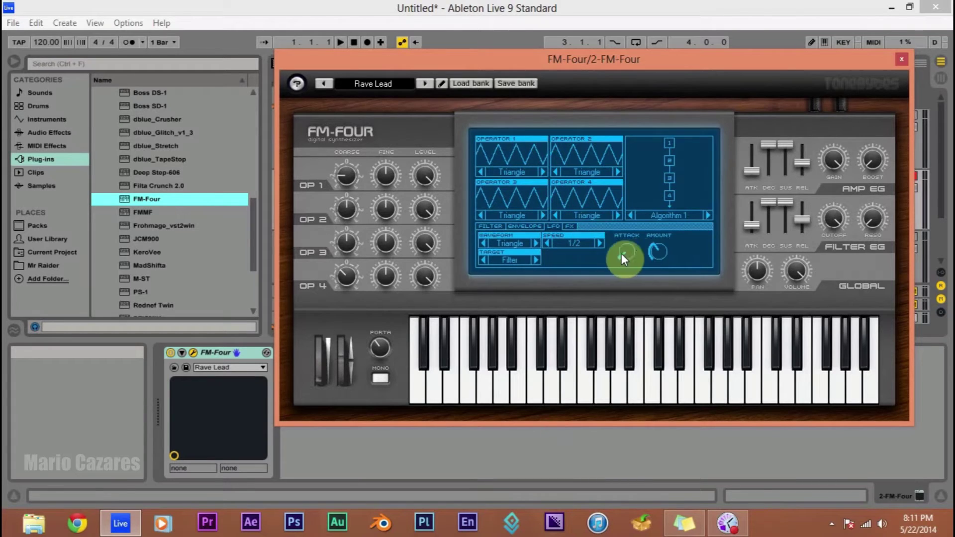
left_click(571, 227)
left_click_drag(494, 246, 501, 363)
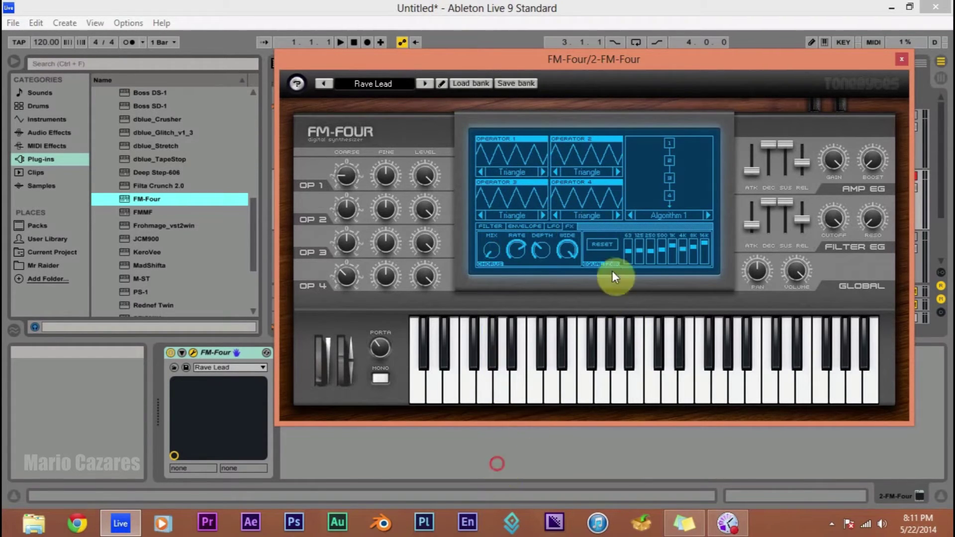
left_click(607, 246)
left_click(552, 242)
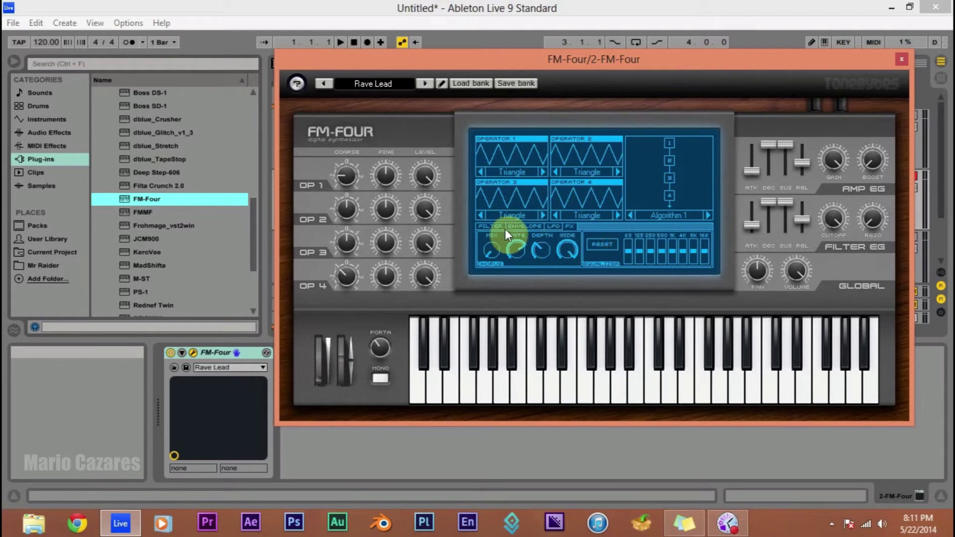
Show the FM-Four filter settings and lower the global volume slightly.
left_click(493, 226)
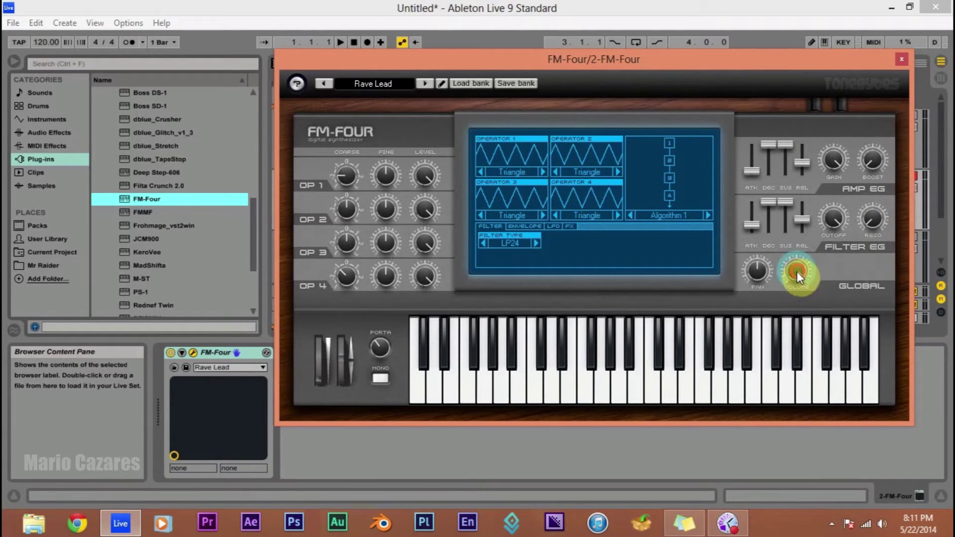
left_click_drag(786, 295, 784, 297)
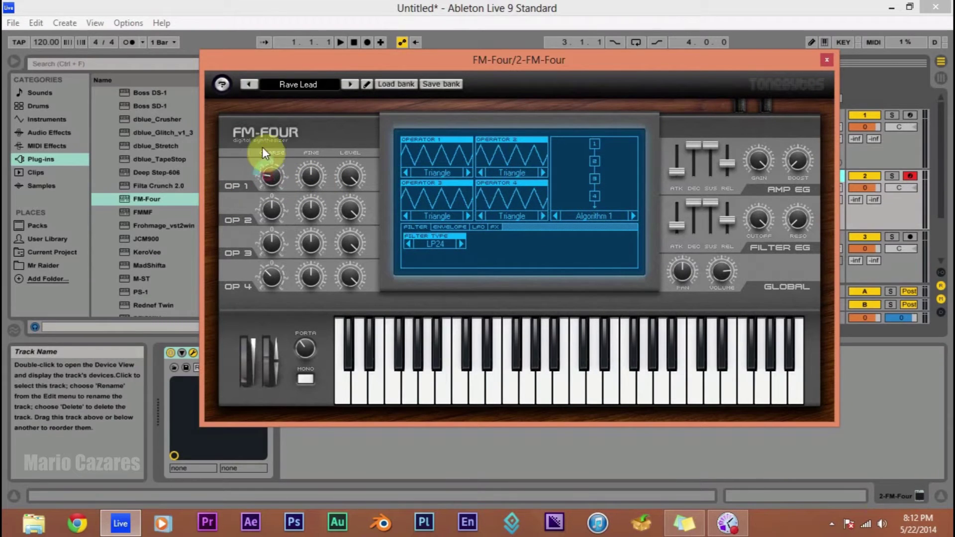
Set operator 1's coarse tuning to +3 semitones and operator 3's coarse tuning to -3 semitones.
right_click(273, 175)
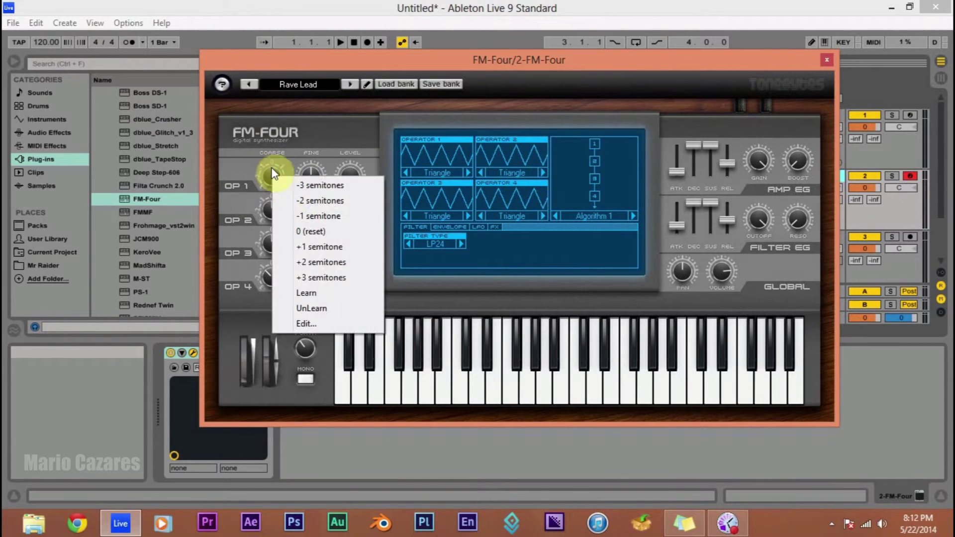
left_click(330, 277)
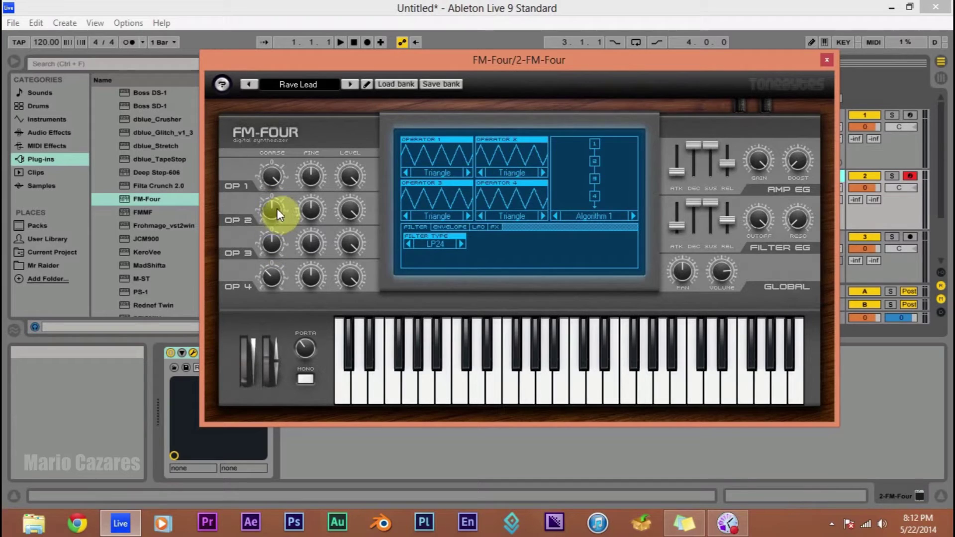
right_click(270, 243)
left_click(280, 251)
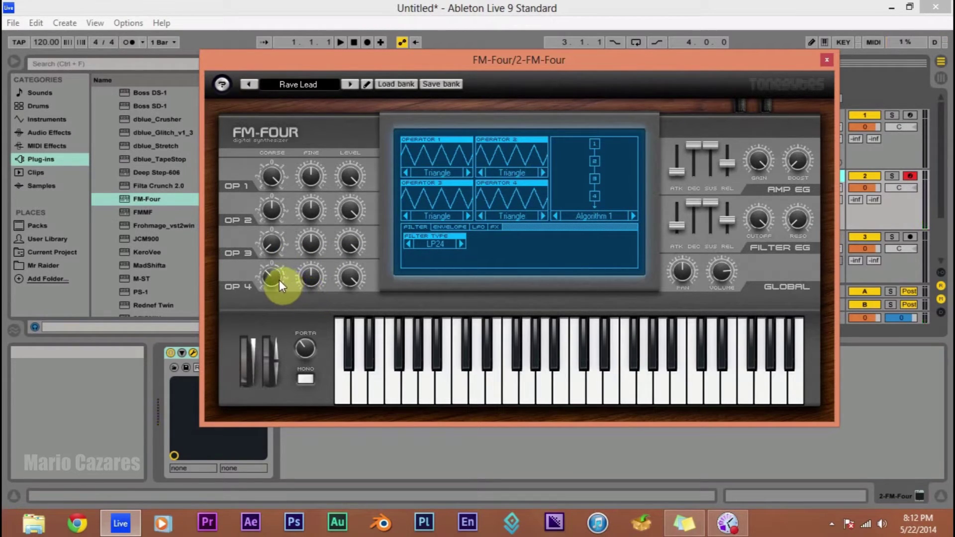
Check the Growler track's FM-Four settings for reference and set operator 4's coarse tuning on the second track to -2 semitones.
left_click(907, 150)
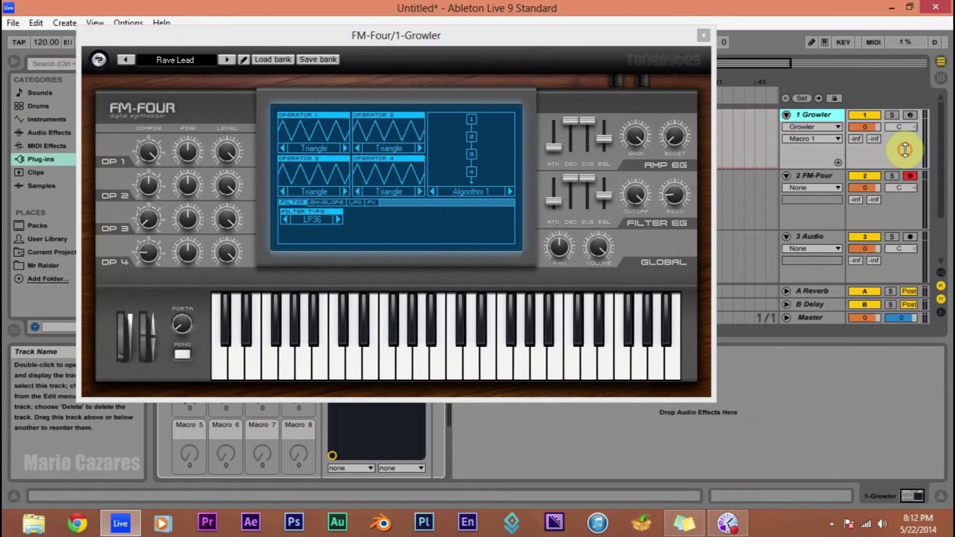
left_click(703, 35)
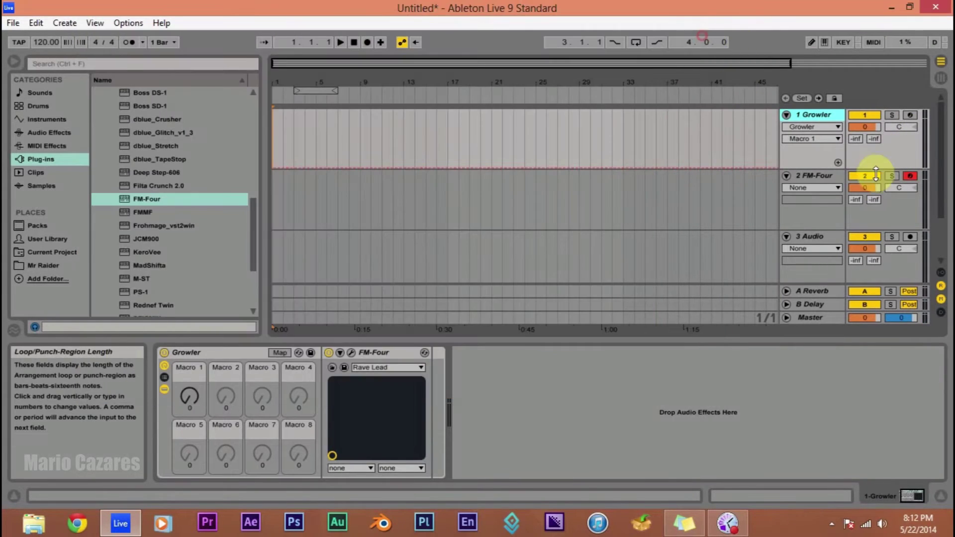
left_click(819, 176)
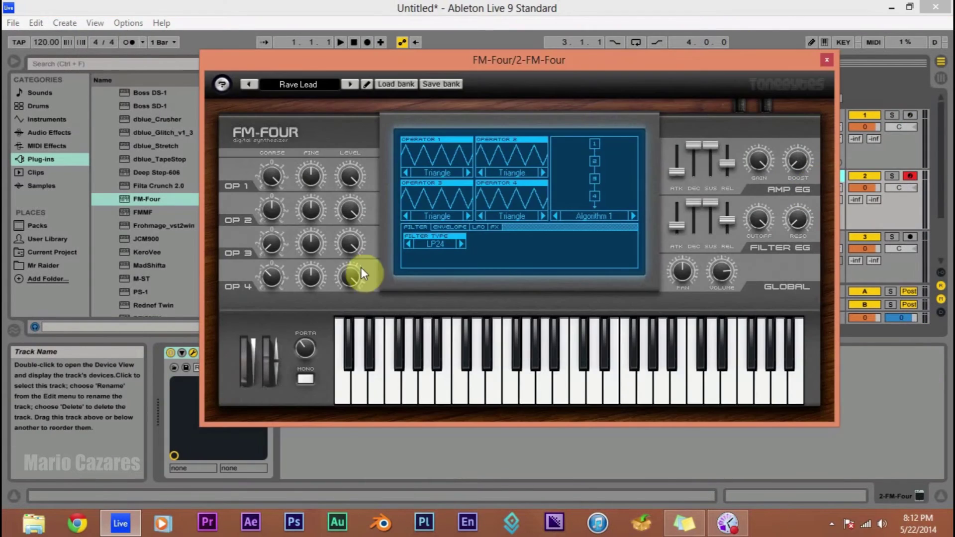
right_click(268, 276)
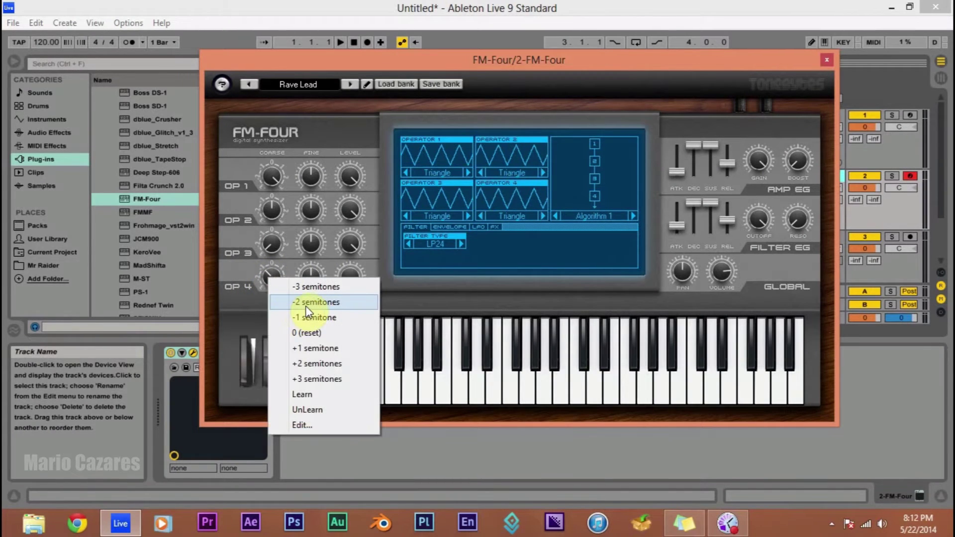
left_click(306, 304)
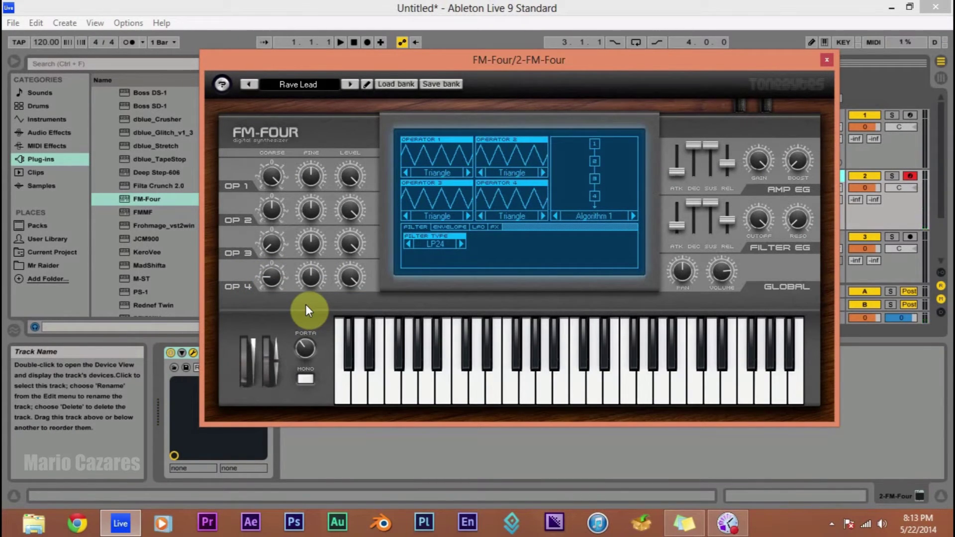
Play test notes on the second track's FM-Four and adjust the filter resonance.
key("j")
key("g")
key("k")
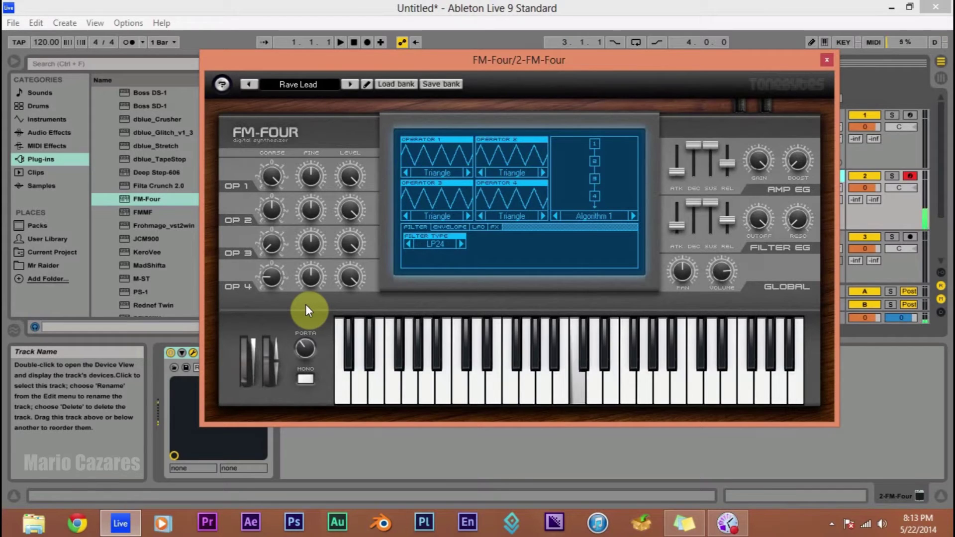
left_click(795, 215)
mouse_move(797, 221)
left_mouse_down()
mouse_move(794, 187)
mouse_move(796, 224)
left_mouse_up()
key("k")
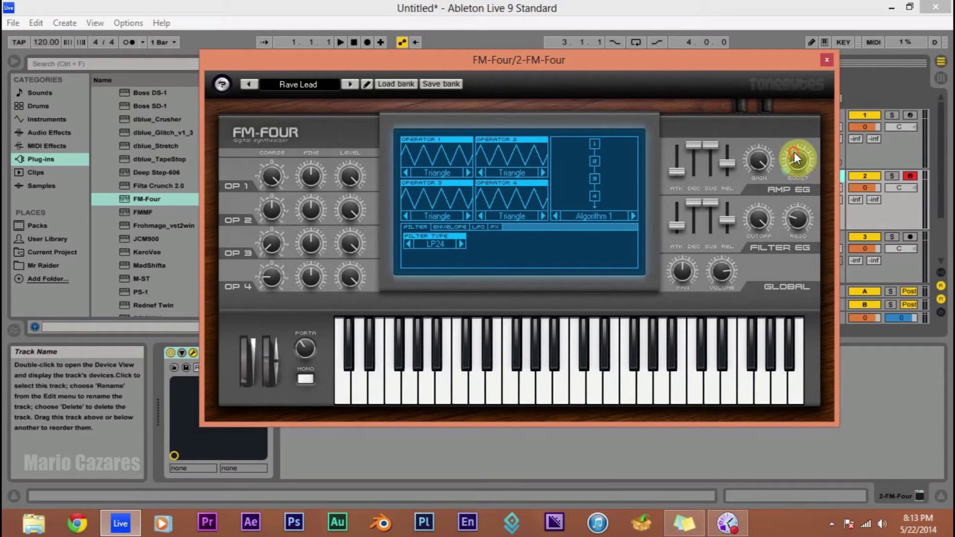
Adjust the amp boost and audition the growl sound with several notes.
key("k")
left_click_drag(794, 154, 798, 157)
key("g")
key("k")
key("h")
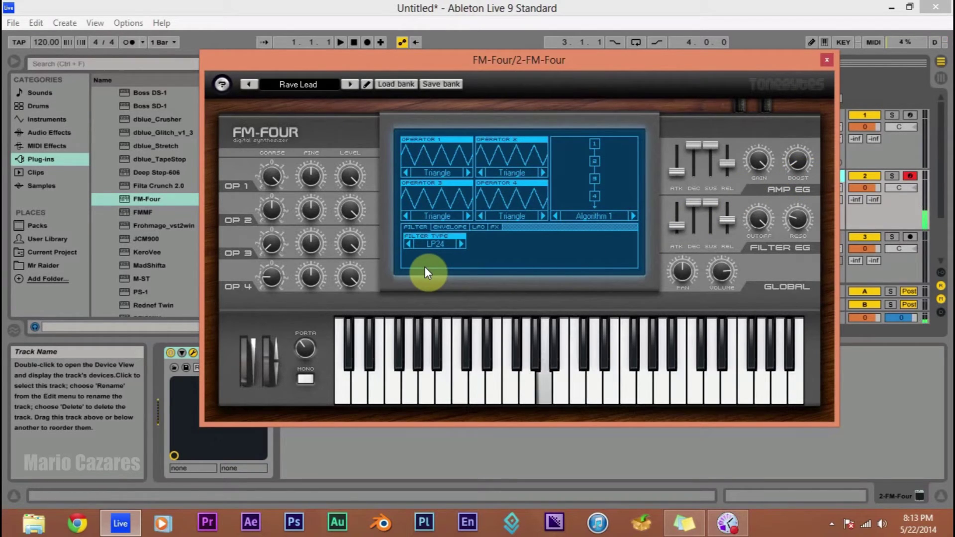
key("g")
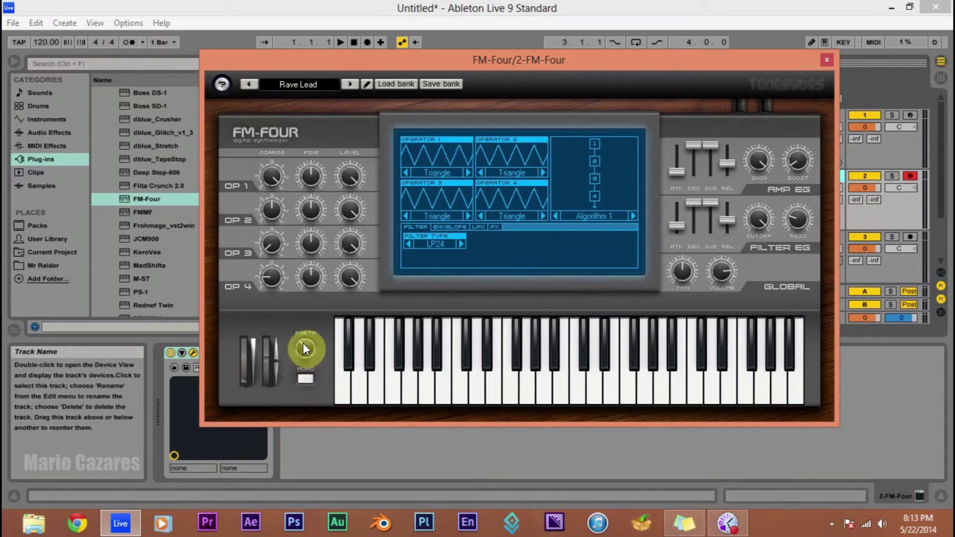
key("h")
key("k")
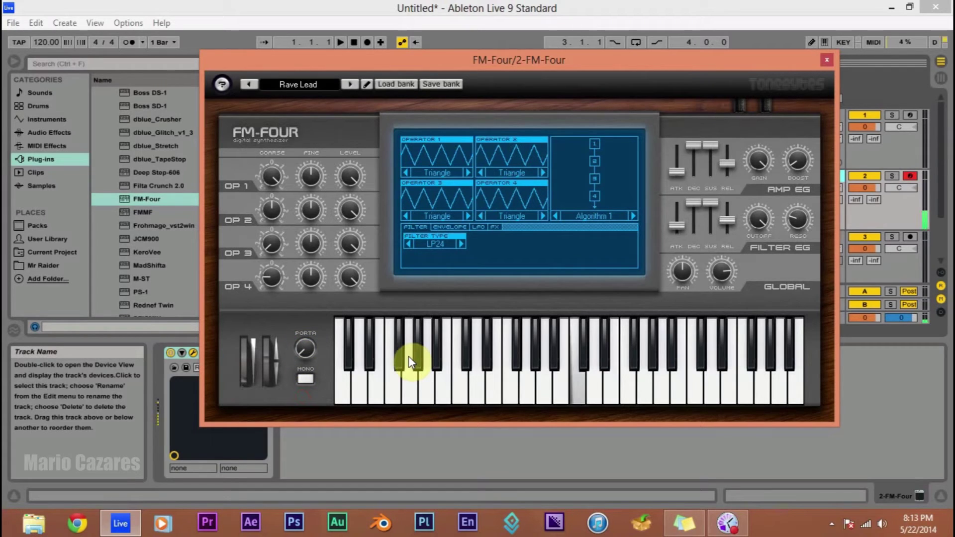
Play three more test notes to audition the second track's FM-Four sound.
key("g")
key("h")
key("k")
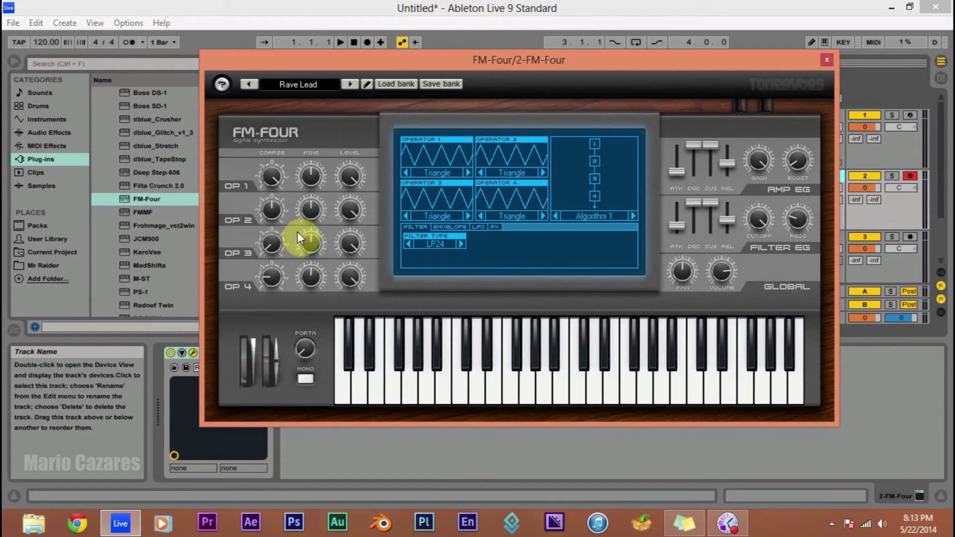
Group the second track's FM-Four into an Instrument Rack and show the rack's chain list.
left_click_drag(717, 61, 828, 59)
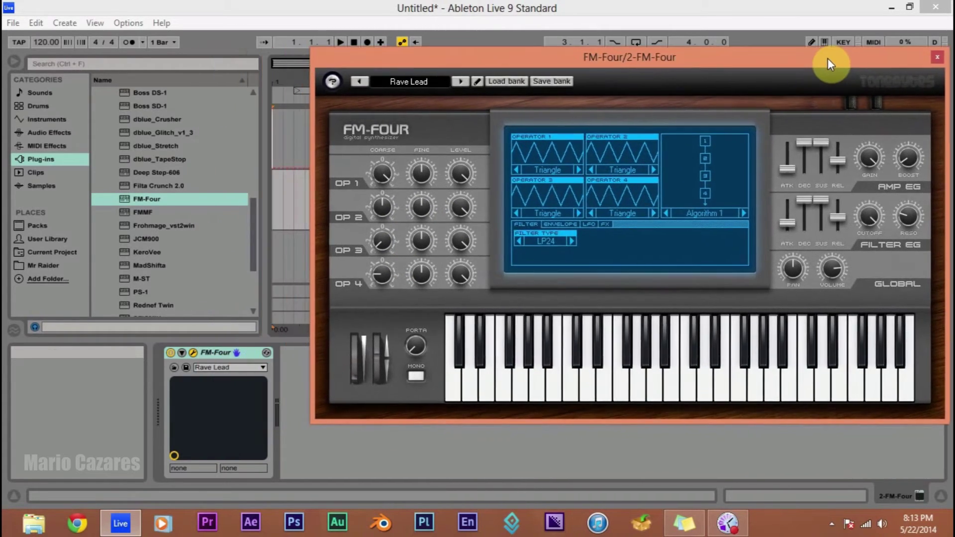
left_click(227, 355)
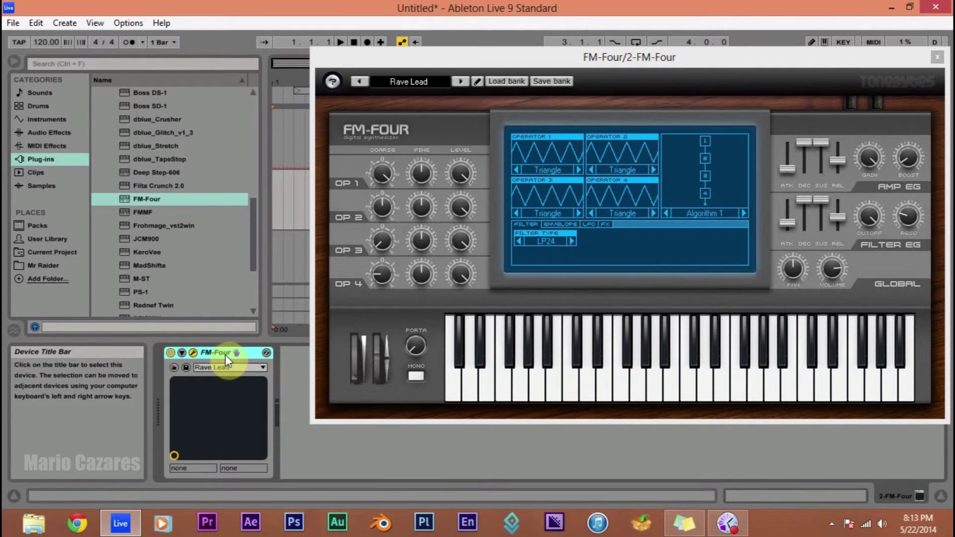
right_click(222, 355)
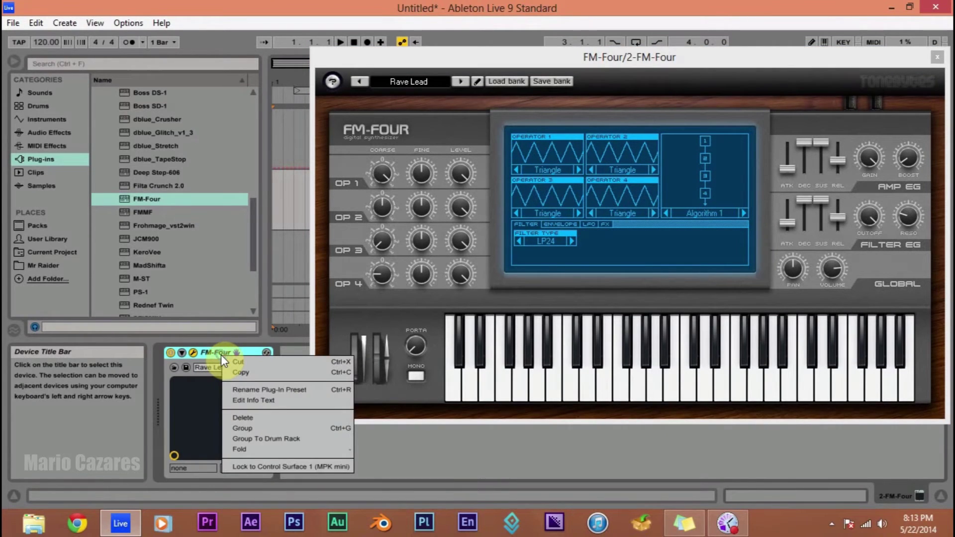
left_click(261, 428)
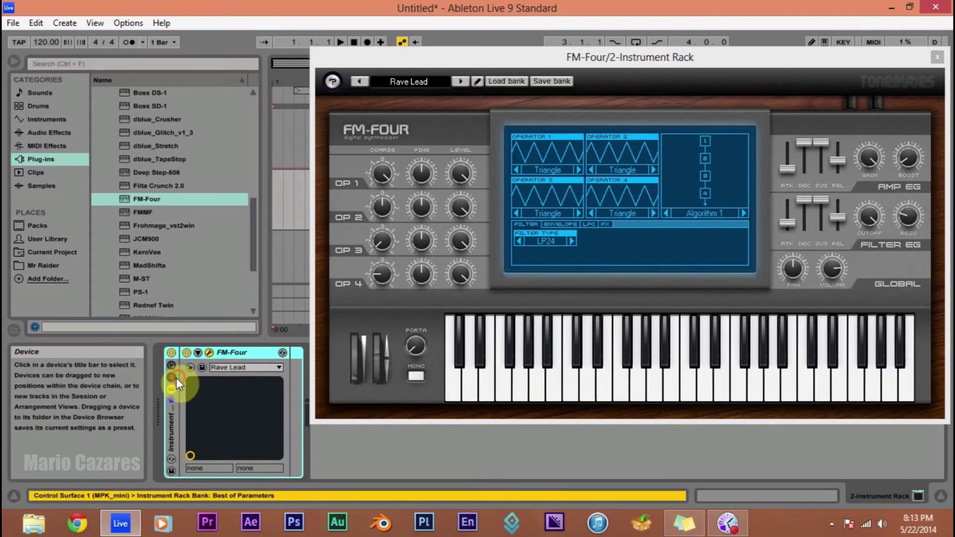
left_click(509, 55)
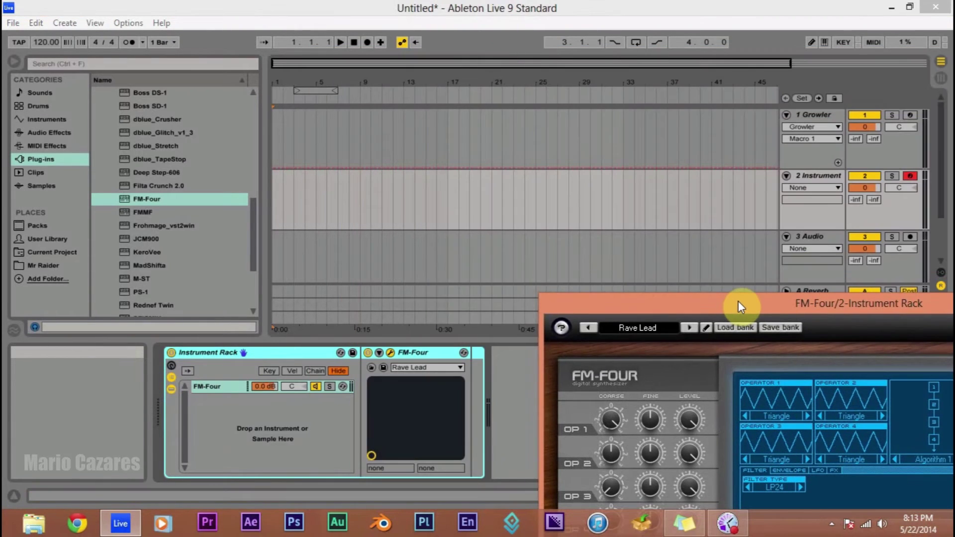
left_click_drag(738, 306, 726, 306)
Expose operator 2's coarse tuning as a configurable FM-Four device parameter and close the plug-in window.
left_click(379, 352)
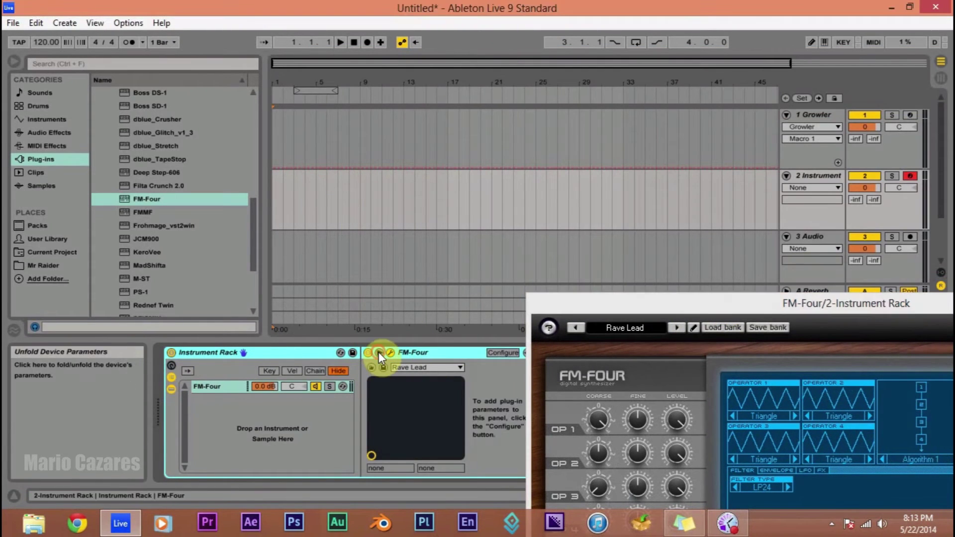
left_click(495, 353)
left_click_drag(558, 301, 539, 65)
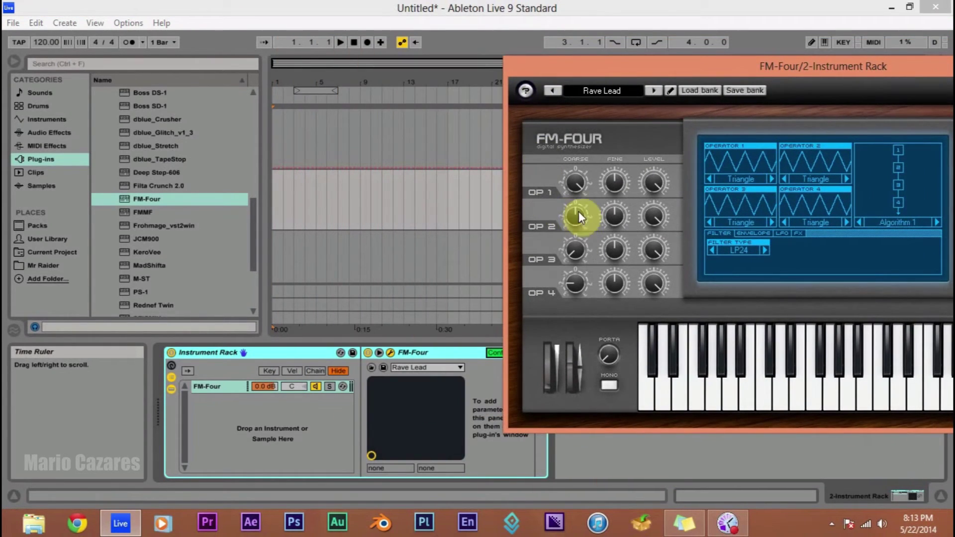
left_click(575, 218)
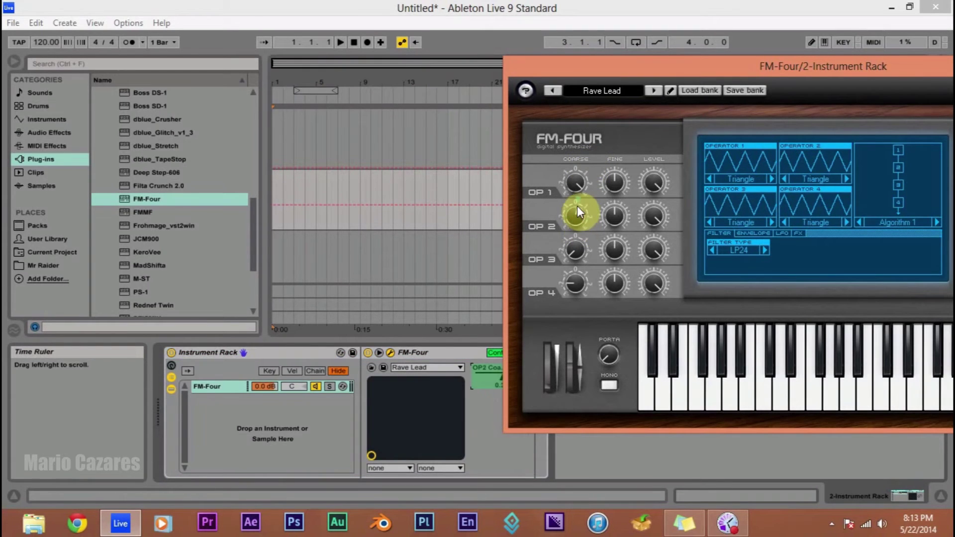
left_click_drag(676, 74, 486, 48)
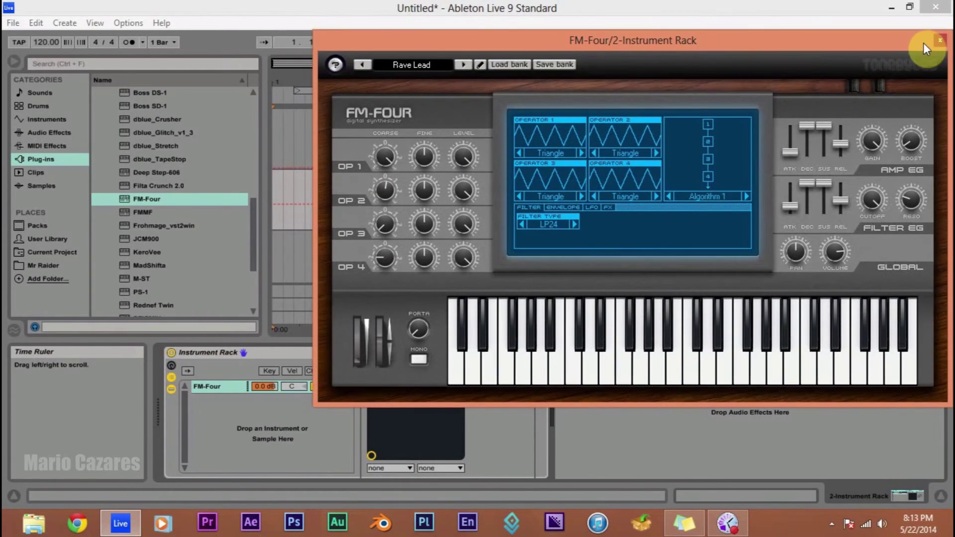
left_click(939, 41)
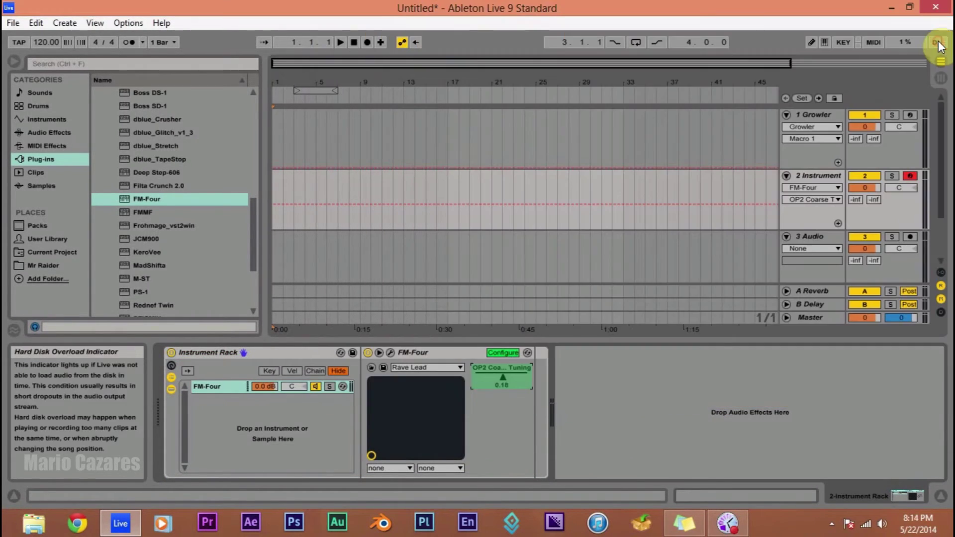
Map OP2 Coarse Tuning to Macro 1, rename the macro "Filter" and leave FM-Four's Configure mode.
right_click(503, 377)
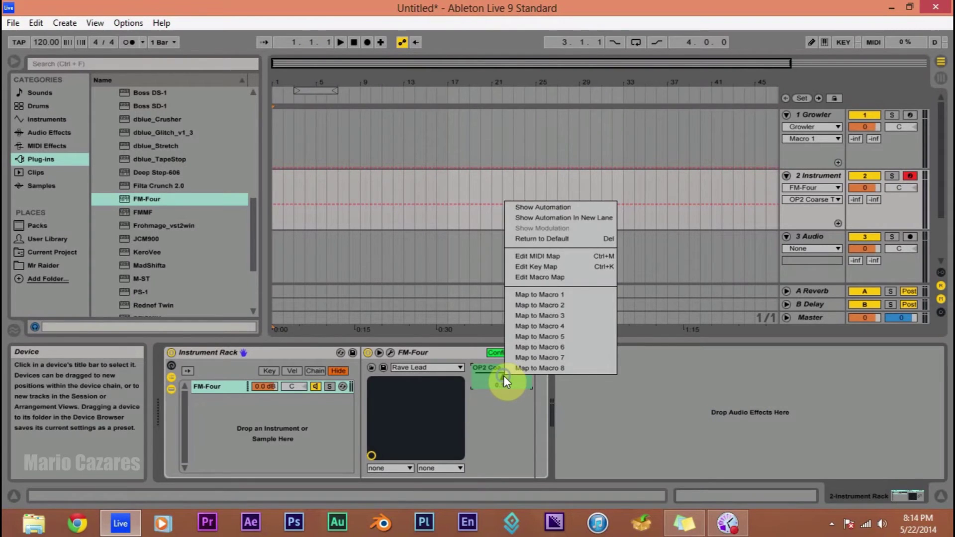
left_click(542, 294)
right_click(194, 369)
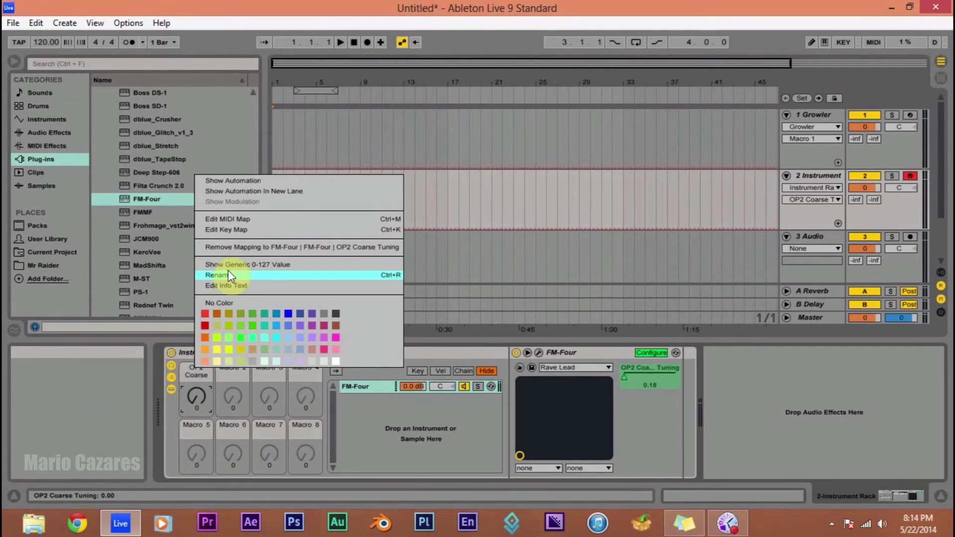
left_click(226, 275)
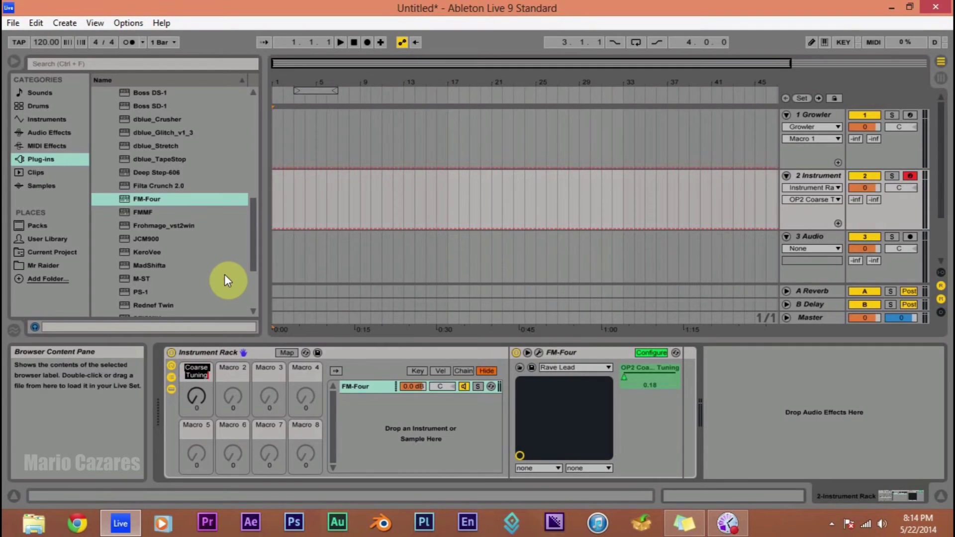
type("Filter")
key("Return")
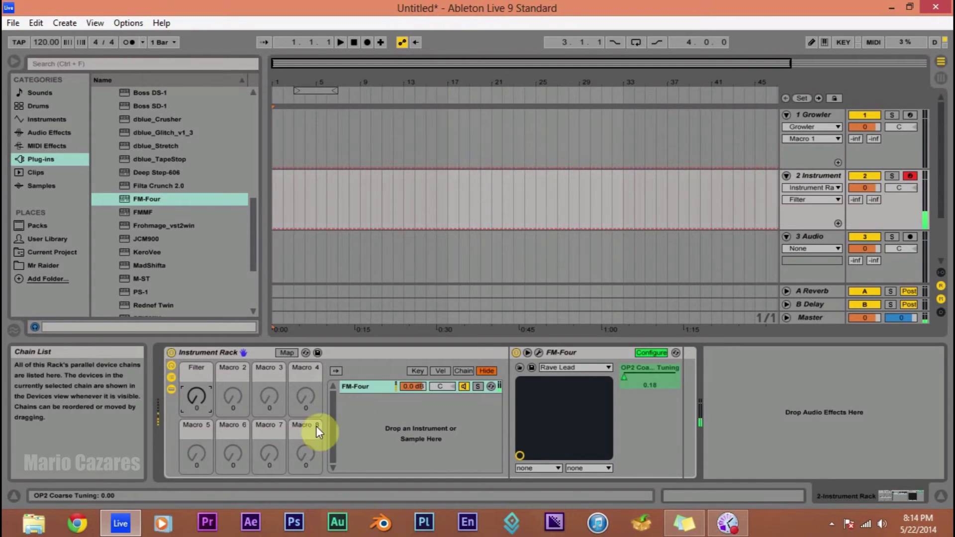
left_click(644, 355)
right_click(632, 375)
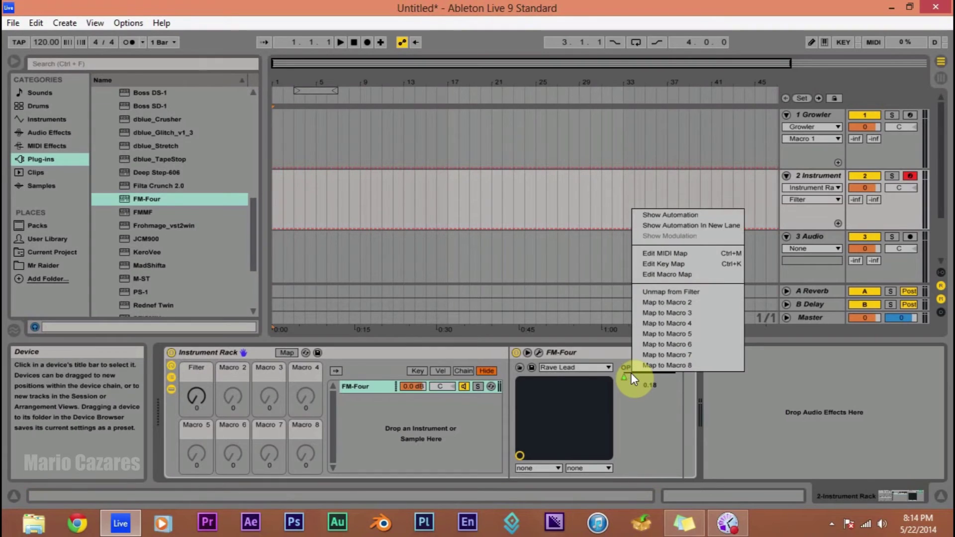
left_click(663, 254)
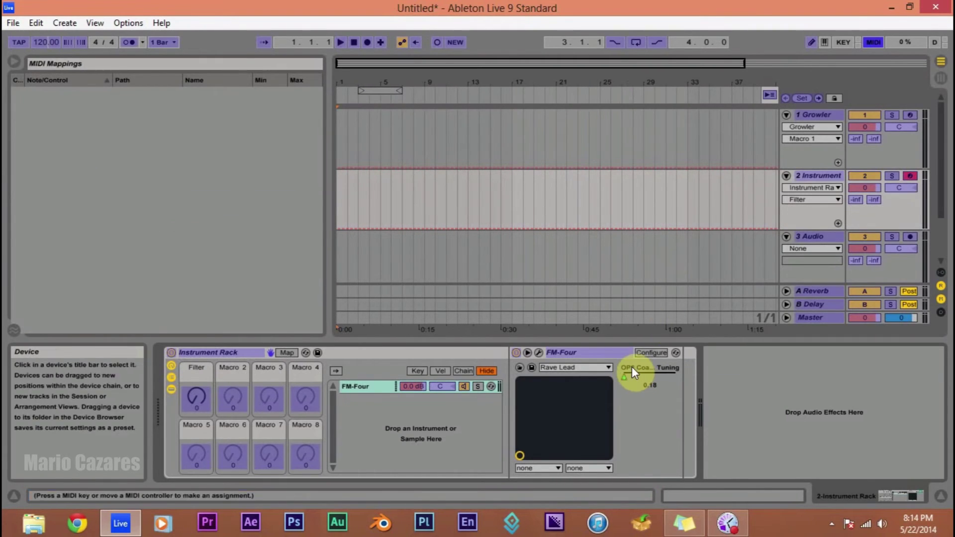
left_click(874, 42)
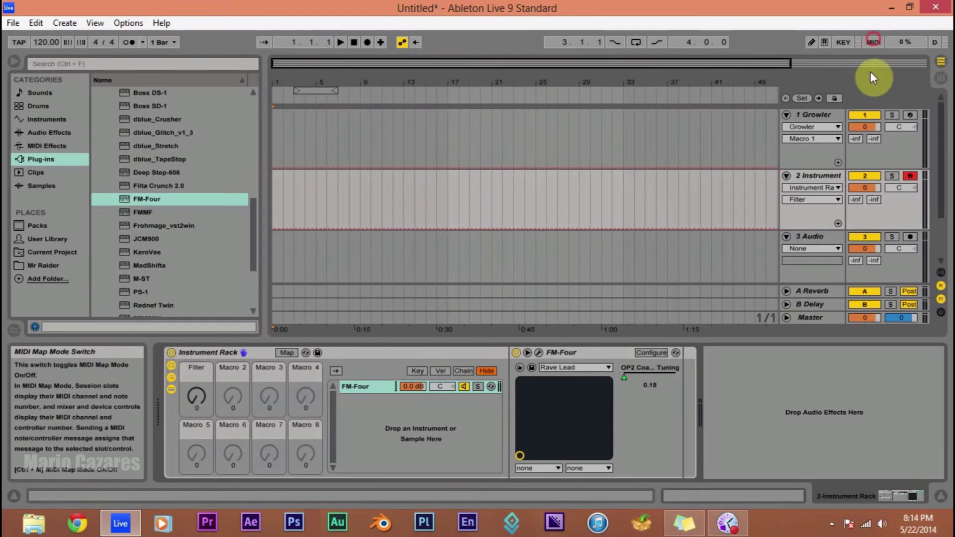
right_click(575, 353)
left_click(742, 401)
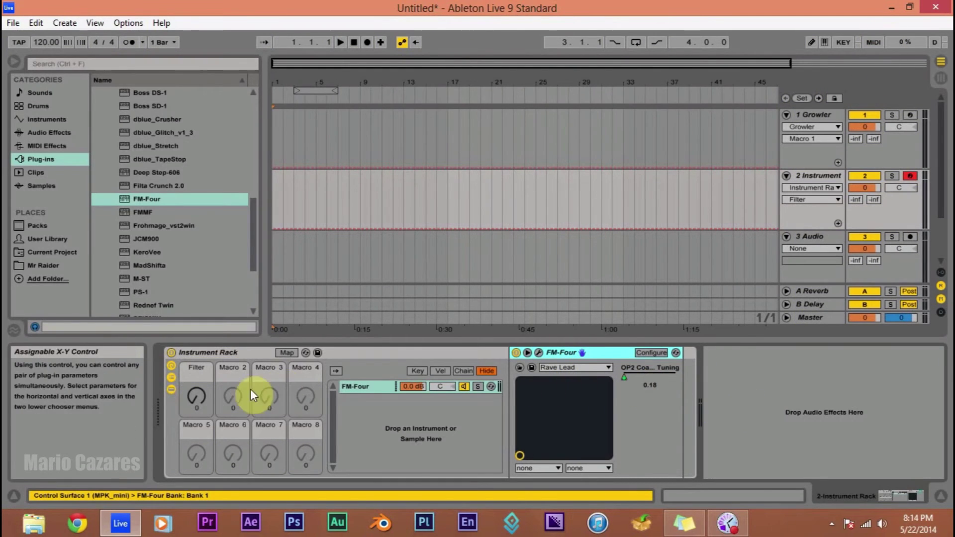
left_click(195, 397)
right_click(193, 395)
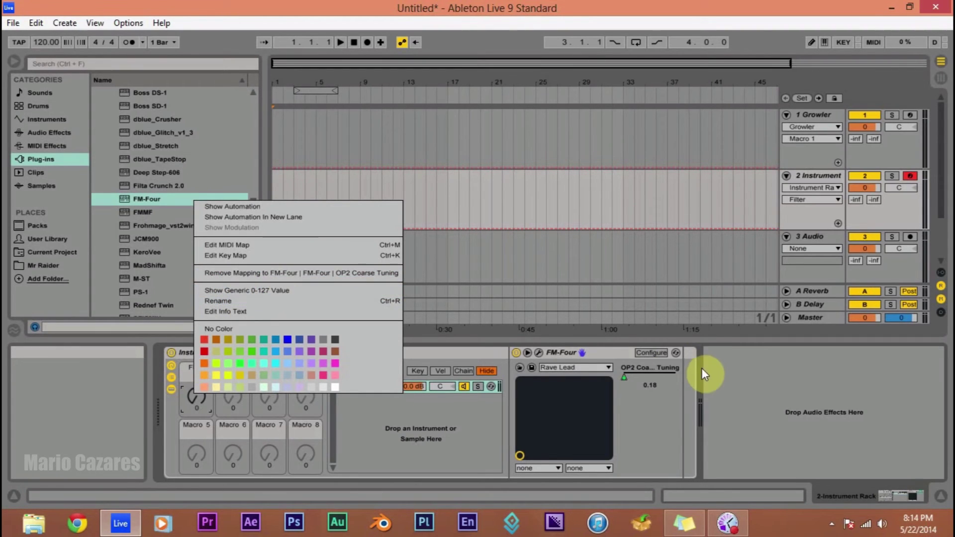
Show the rack's macro mappings and set the OP2 Coarse Tuning minimum to 0.34.
right_click(652, 372)
left_click(698, 271)
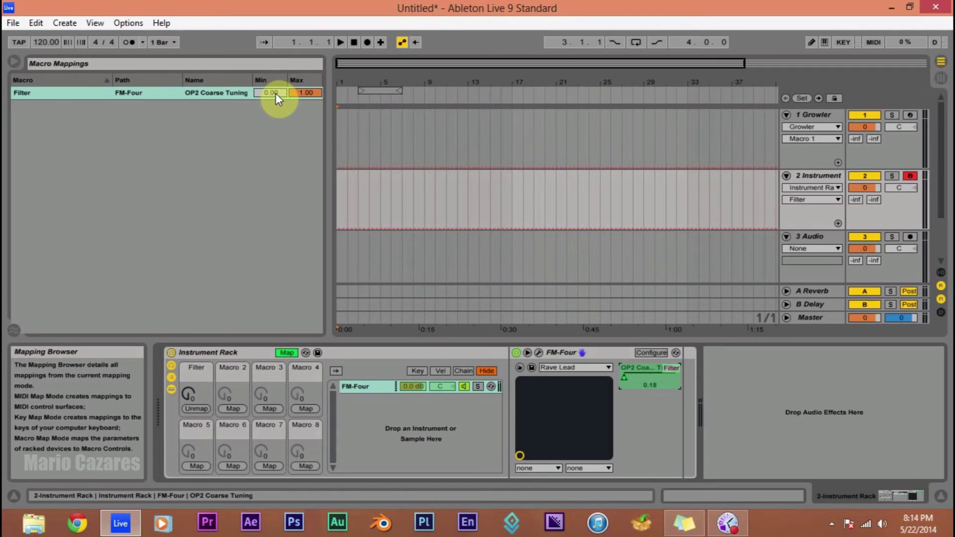
left_click_drag(275, 94, 275, 76)
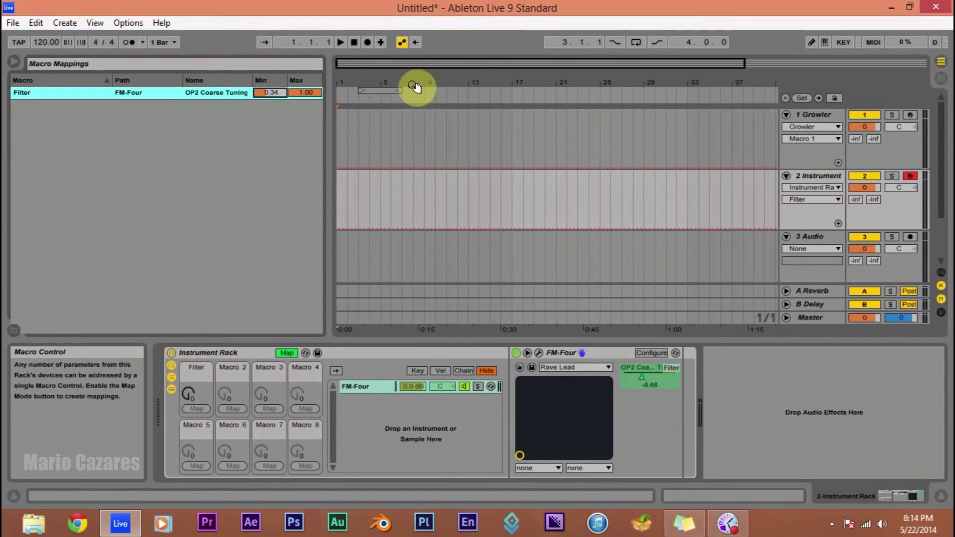
Set the OP2 Coarse Tuning mapping's maximum to 0.83 while testing it with the Filter macro raised to 127.
left_click_drag(188, 394, 188, 364)
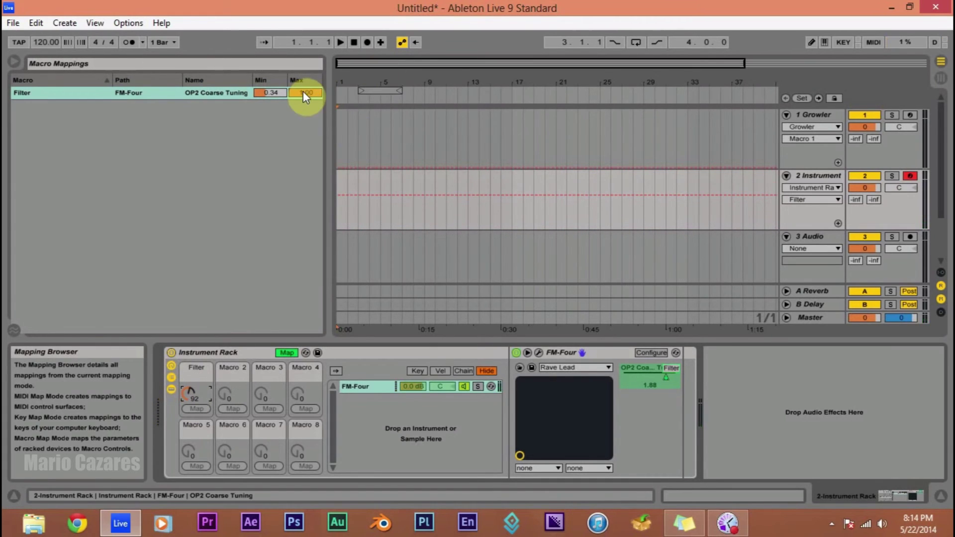
left_click_drag(305, 92, 308, 100)
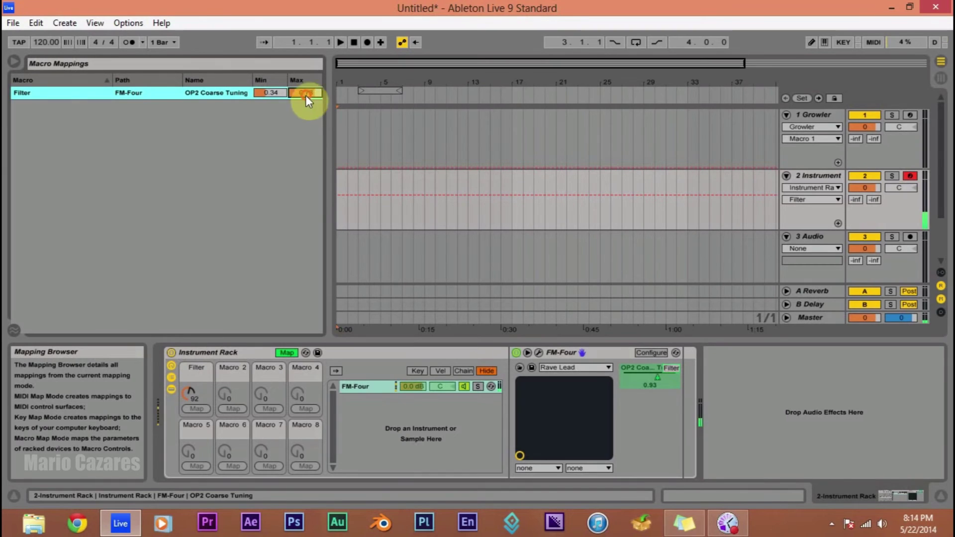
left_click_drag(187, 393, 187, 386)
left_click_drag(315, 94, 320, 96)
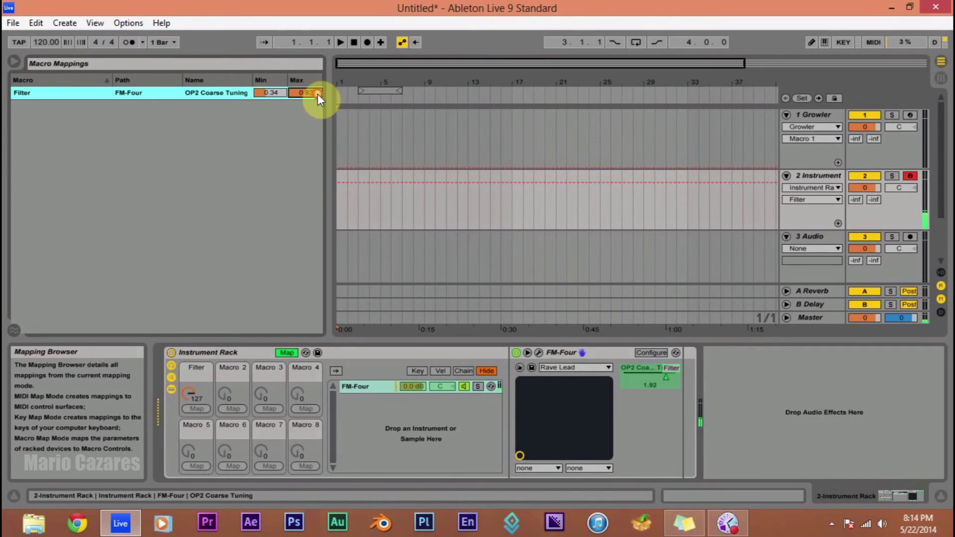
left_click(192, 389)
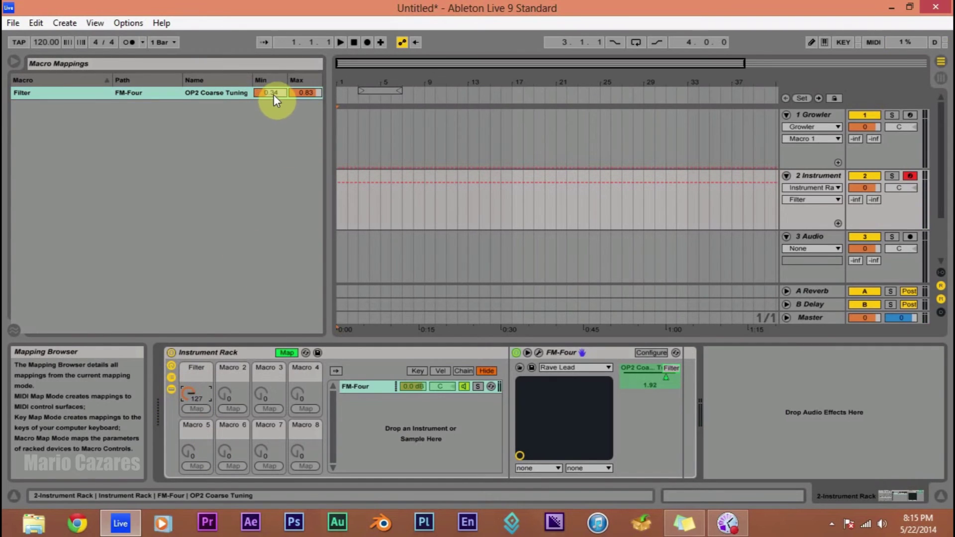
Sweep the Filter macro from 0 back up to 127 to audition the growl, leaving macro mapping mode.
left_click_drag(191, 394, 188, 414)
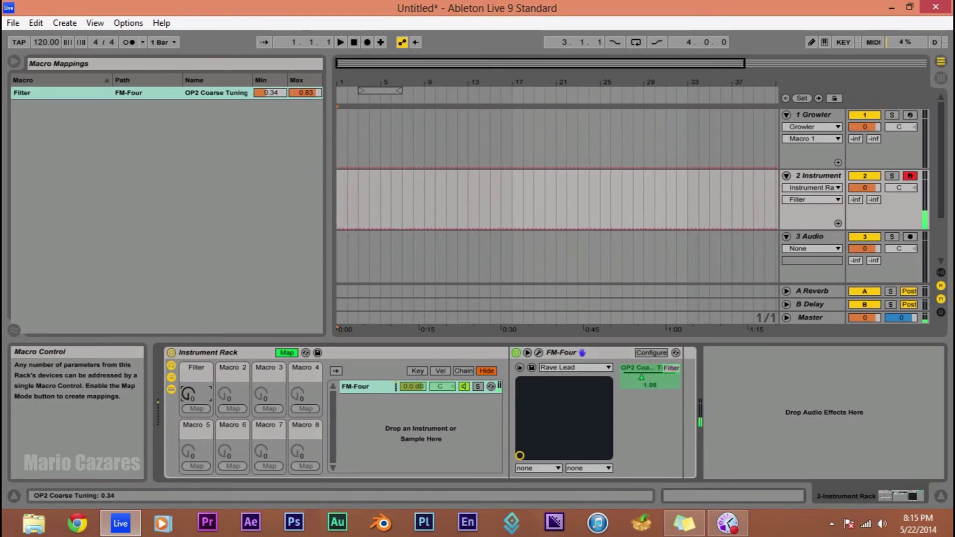
left_click_drag(189, 399, 188, 358)
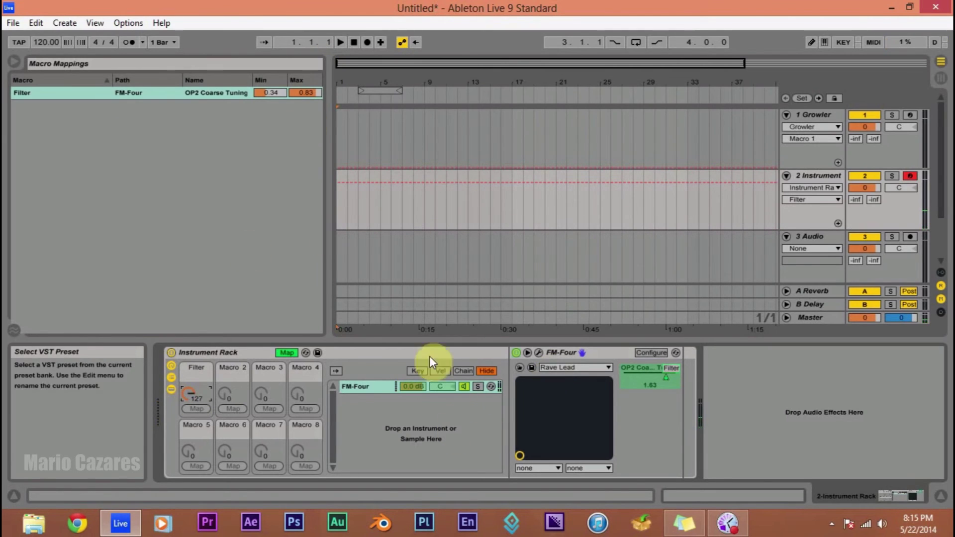
left_click(285, 352)
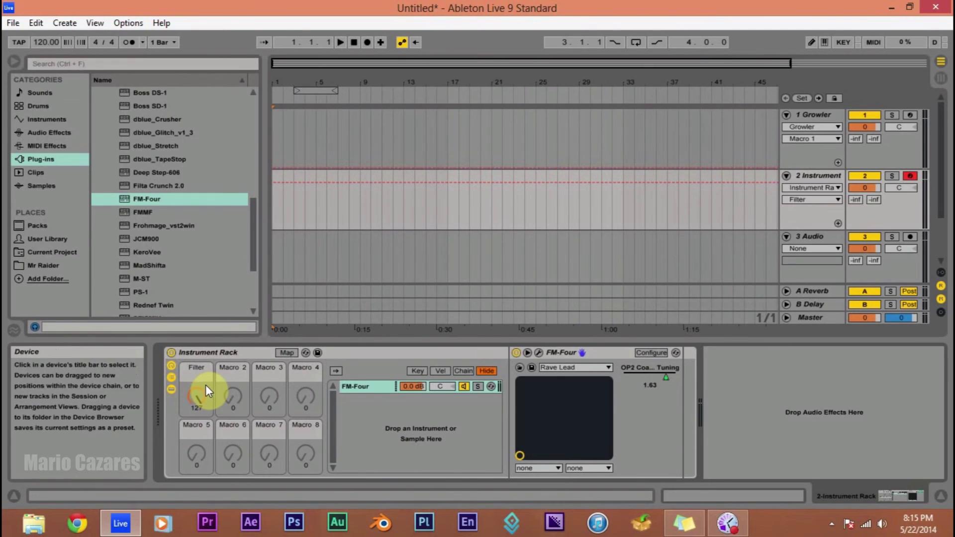
mouse_move(201, 383)
left_mouse_down()
mouse_move(201, 392)
mouse_move(201, 384)
left_mouse_up()
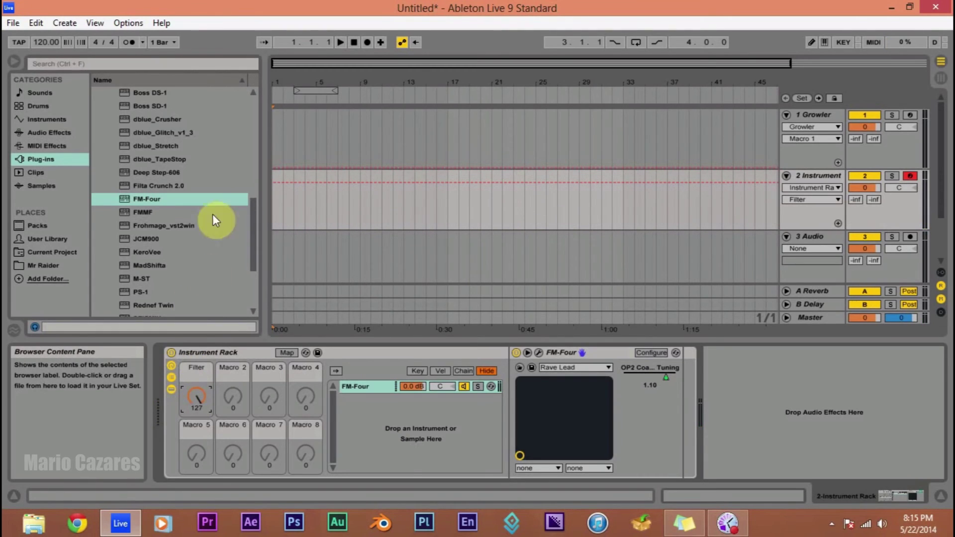
Add a Phaser audio effect after FM-Four in the rack with frequency about 746 Hz and feedback about 0.65.
left_click(39, 106)
left_click(50, 120)
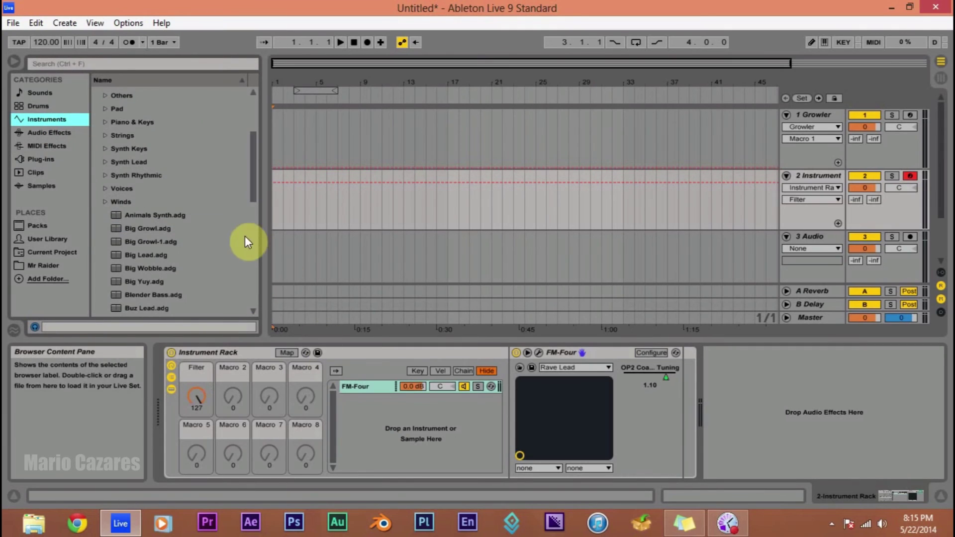
left_click_drag(258, 148, 254, 93)
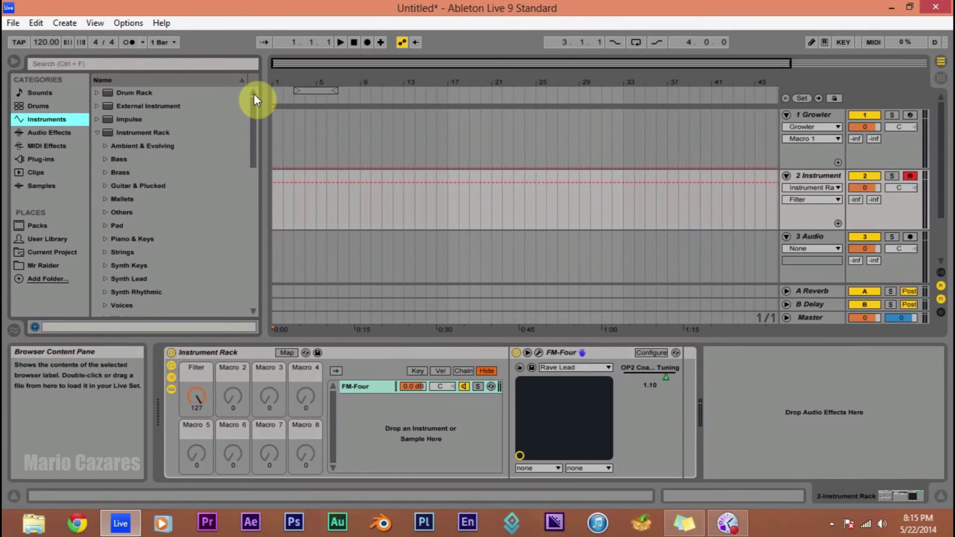
left_click(87, 132)
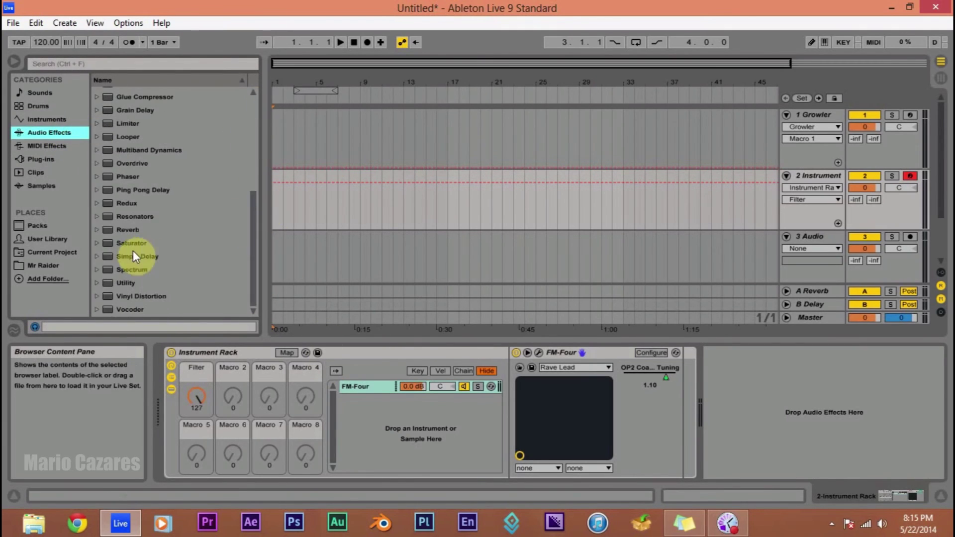
left_click_drag(129, 178, 667, 385)
left_click_drag(775, 451, 767, 432)
Map the Phaser's frequency to the Filter macro and show the rack's macro mappings.
right_click(731, 470)
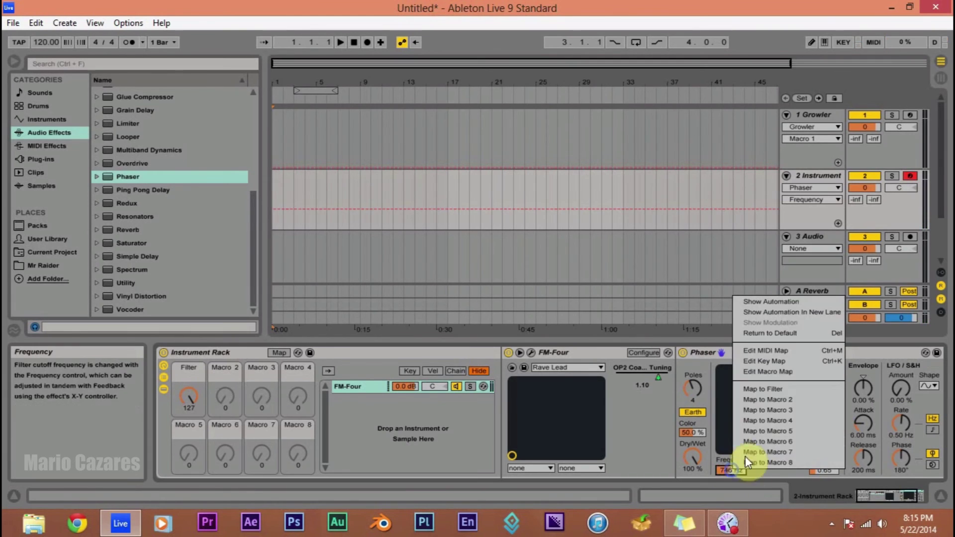
left_click(779, 389)
left_click(279, 353)
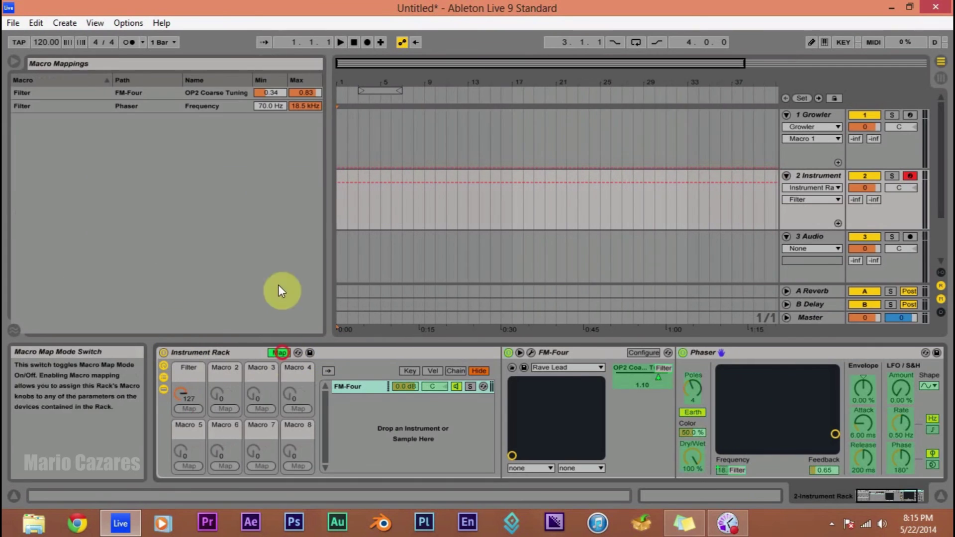
Set the Phaser Frequency mapping's minimum to about 567 Hz while testing it with the Filter macro lowered to 0.
left_click_drag(265, 106, 268, 99)
left_click_drag(185, 393, 185, 462)
left_click(272, 103)
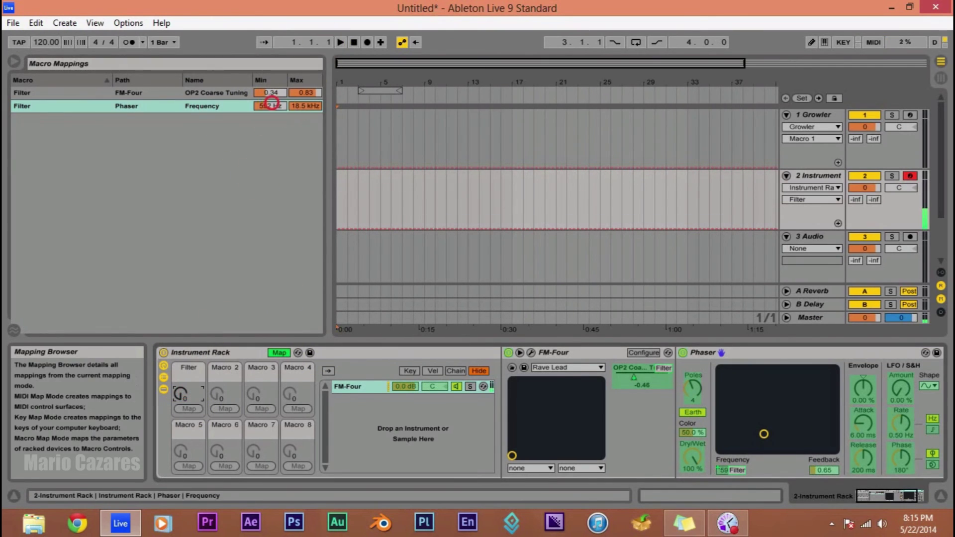
left_click_drag(272, 103, 271, 106)
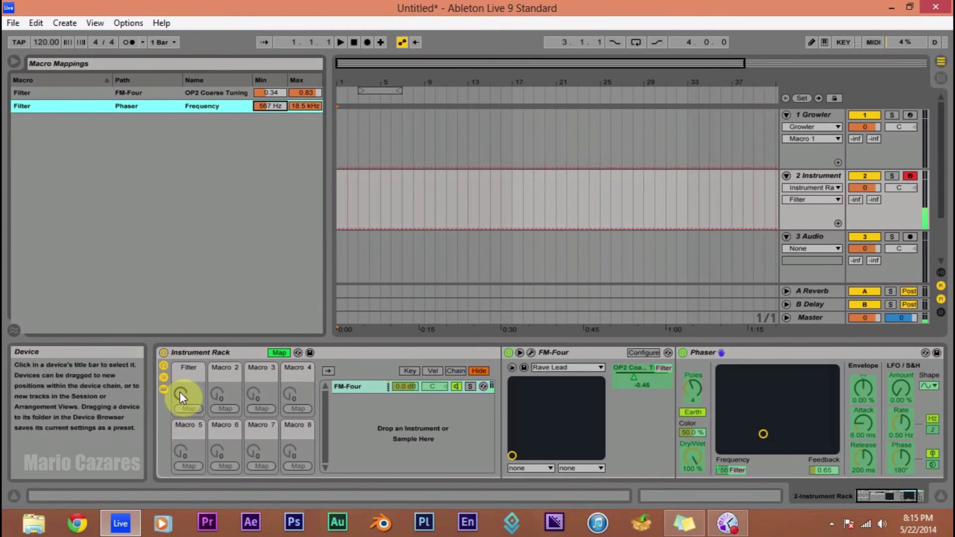
Set the Phaser Frequency mapping's range to 248 Hz minimum and 519 Hz maximum, testing it with the Filter macro.
left_click_drag(181, 397, 187, 388)
left_click_drag(305, 106, 273, 94)
left_click(277, 99)
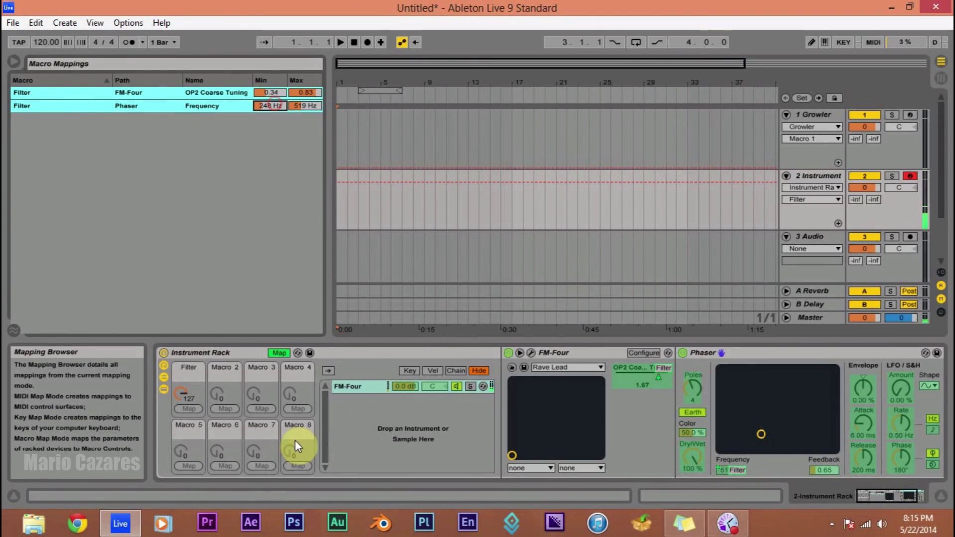
mouse_move(182, 393)
left_mouse_down()
mouse_move(182, 422)
mouse_move(182, 385)
mouse_move(182, 398)
left_mouse_up()
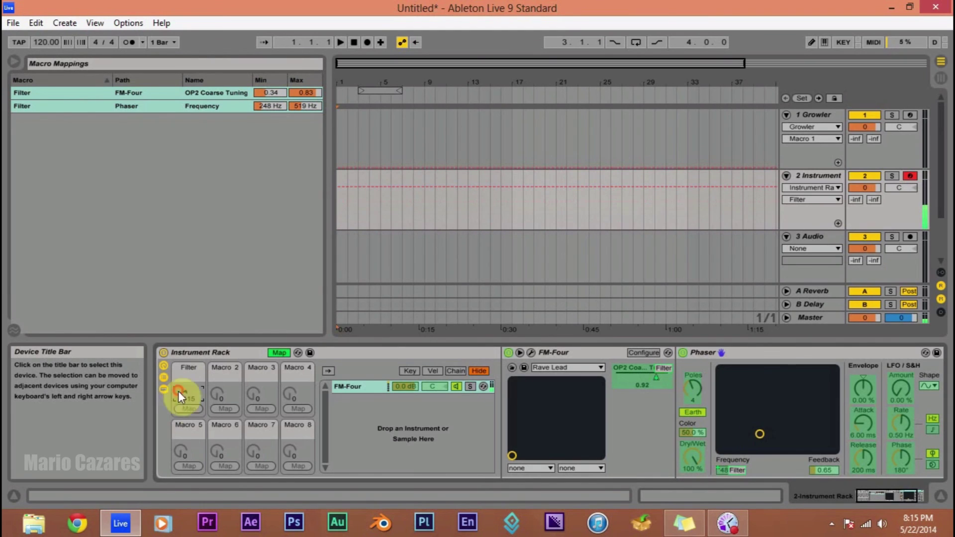
Leave macro mapping mode, set the Phaser's Dry/Wet to about 39.7 %, and raise the Filter macro to 127.
left_click(282, 353)
left_click_drag(692, 450, 689, 454)
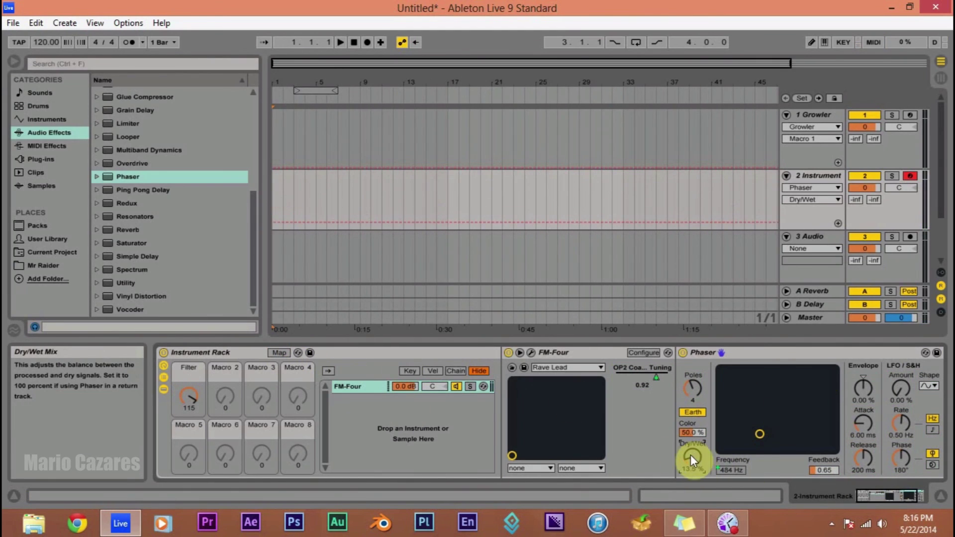
left_click_drag(194, 396, 192, 375)
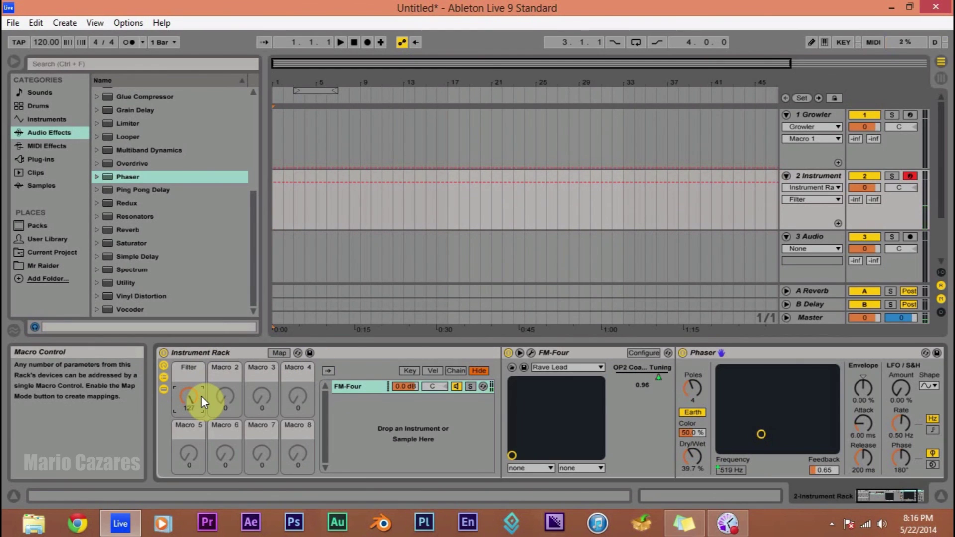
left_click(339, 282)
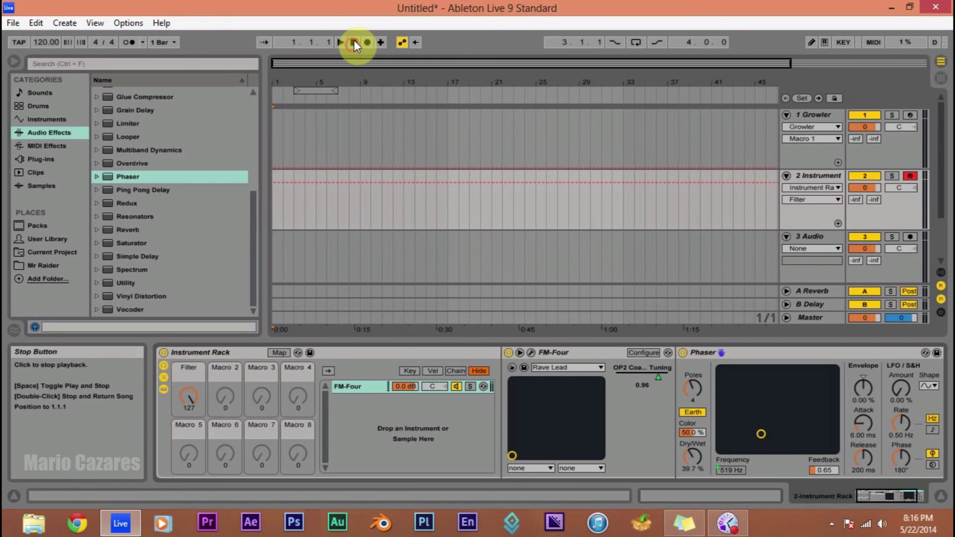
left_click_drag(357, 63, 349, 57)
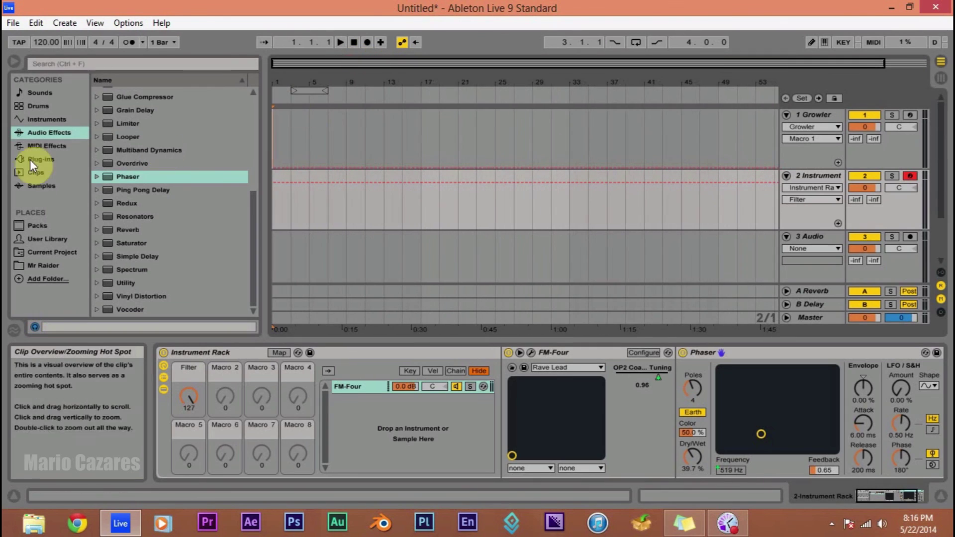
Find the Animals Synth.adg preset among the Instrument Rack presets and load it onto track 2 in place of the current rack.
left_click(36, 118)
left_click(251, 100)
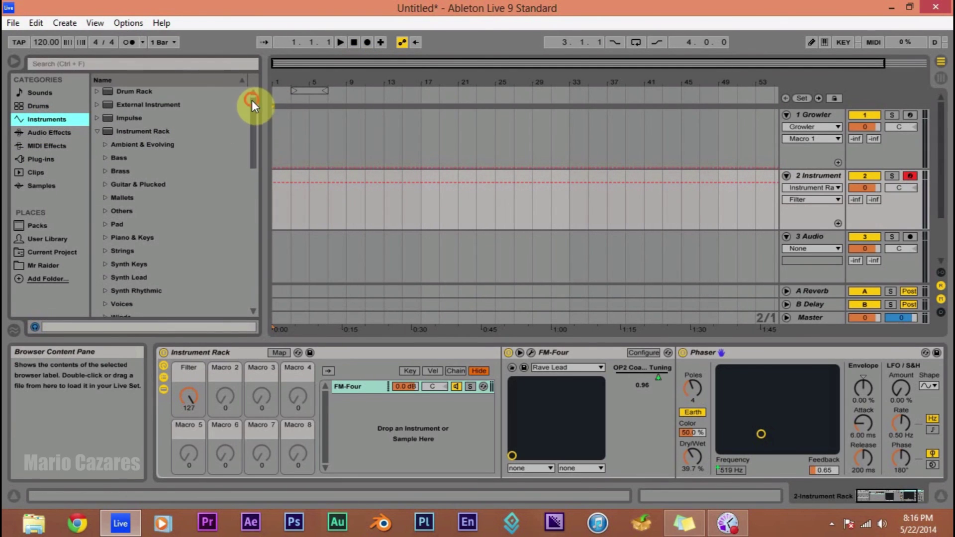
left_click_drag(252, 100, 253, 162)
scroll(149, 135, "down", 3)
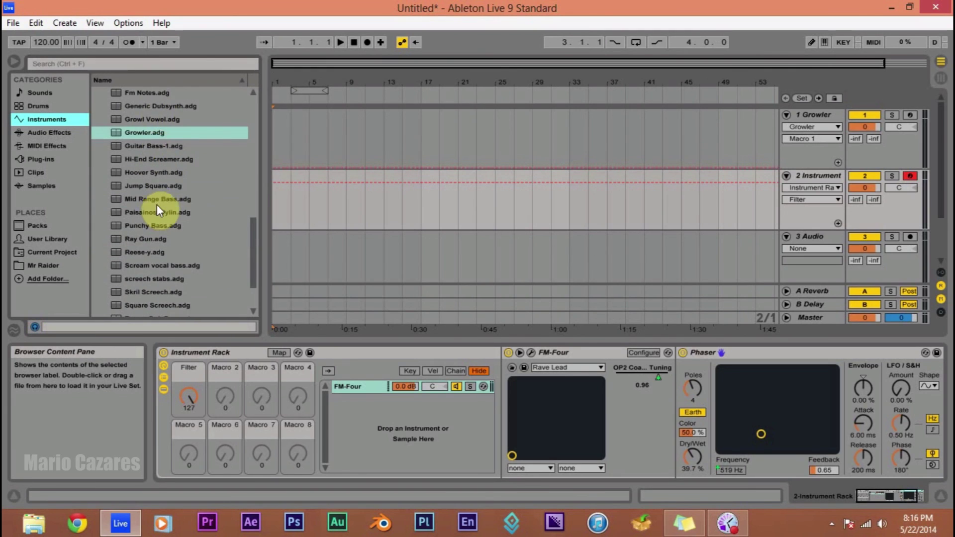
scroll(158, 210, "down", 2)
scroll(160, 287, "up", 2)
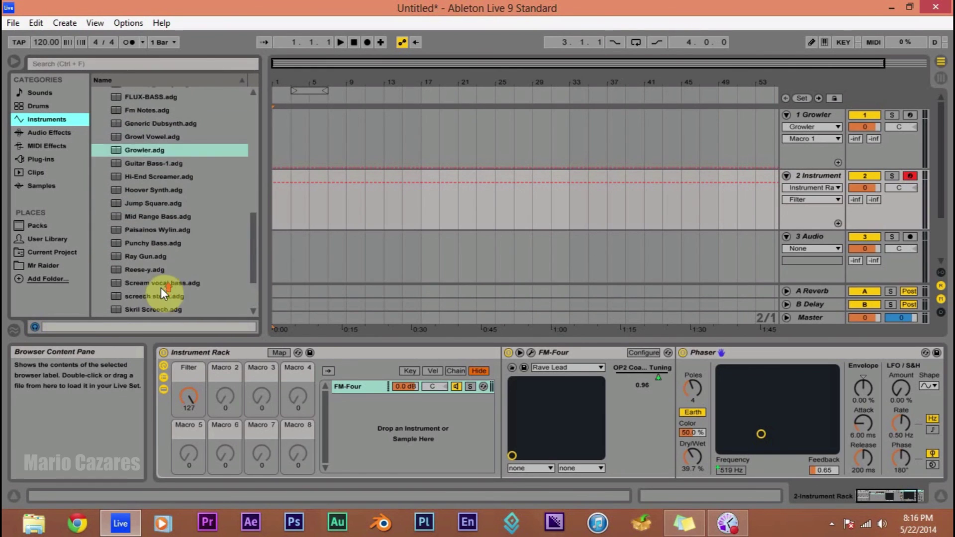
scroll(168, 279, "up", 10)
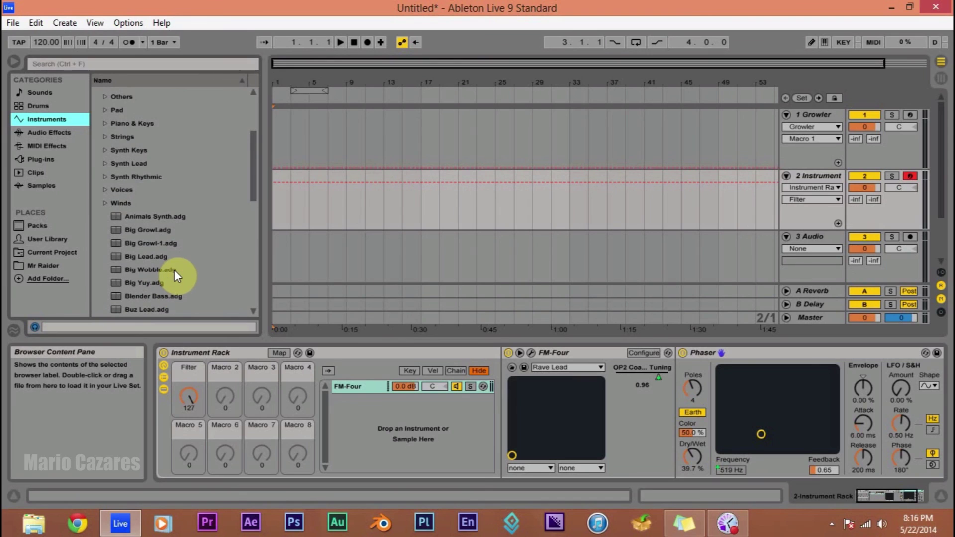
scroll(174, 270, "down", 10)
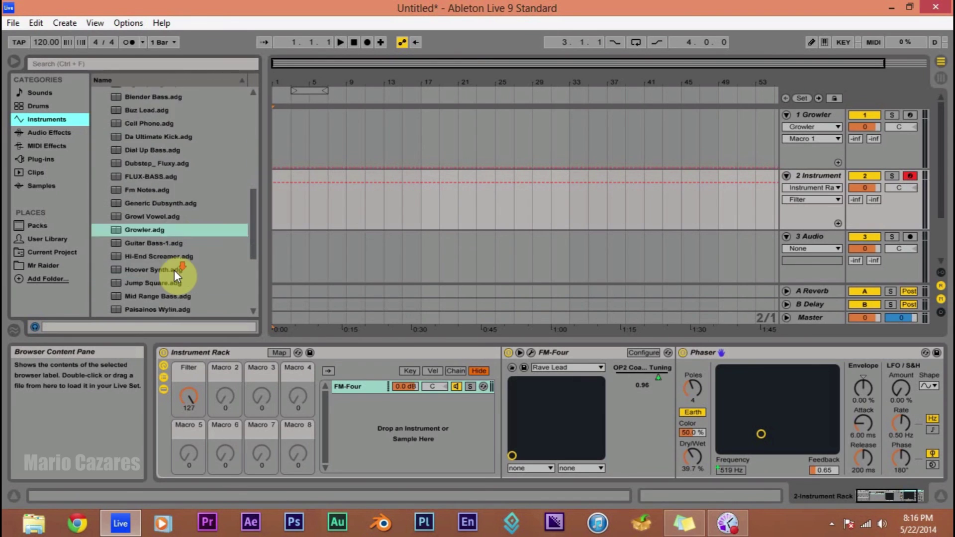
scroll(175, 270, "down", 3)
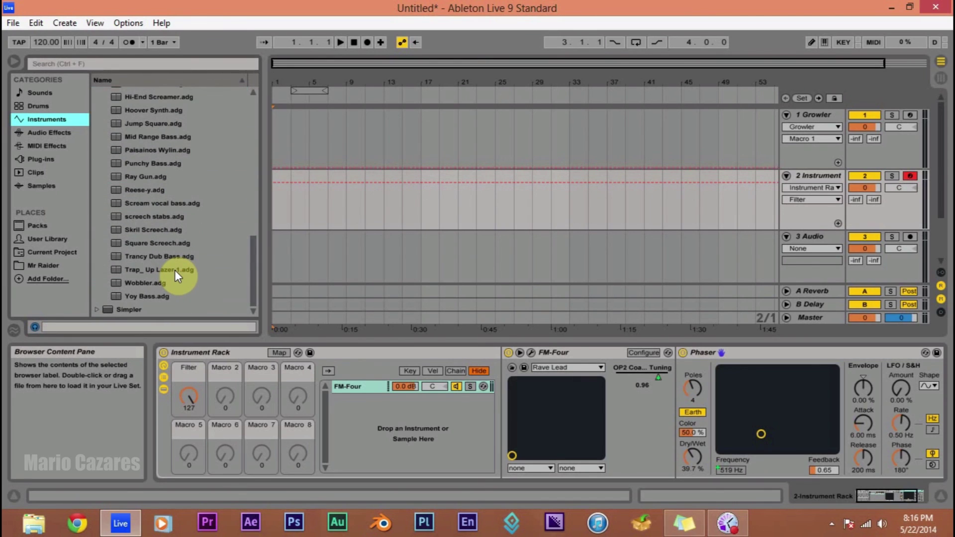
scroll(174, 270, "up", 10)
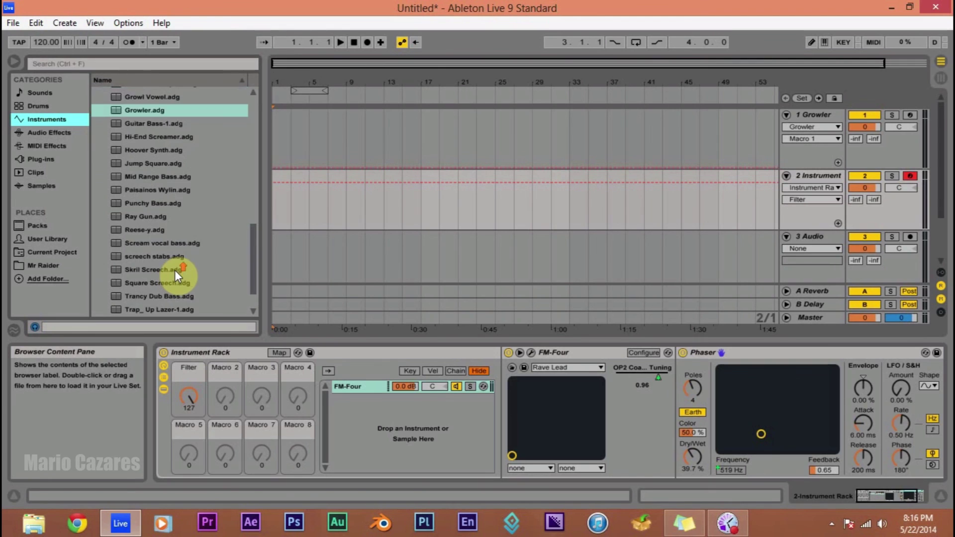
scroll(184, 148, "up", 2)
left_click_drag(164, 110, 368, 207)
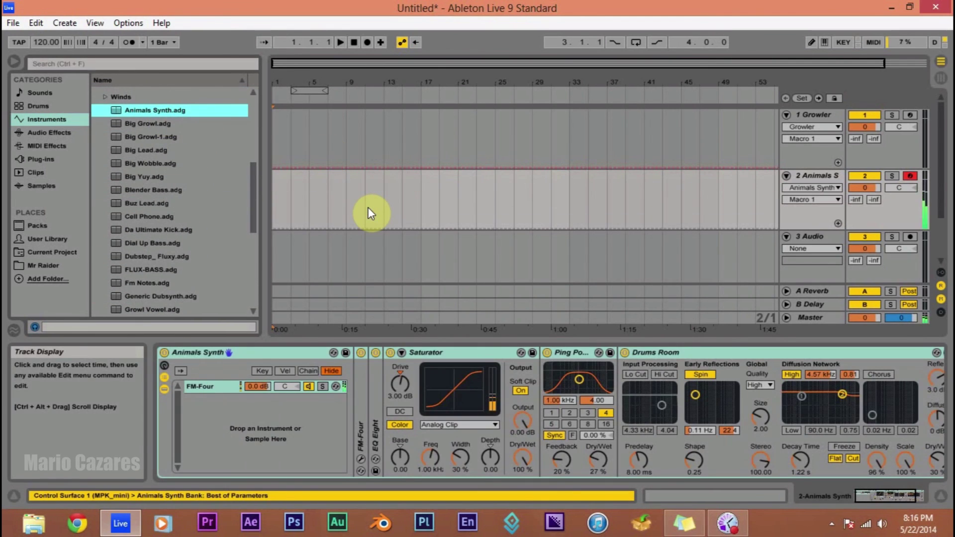